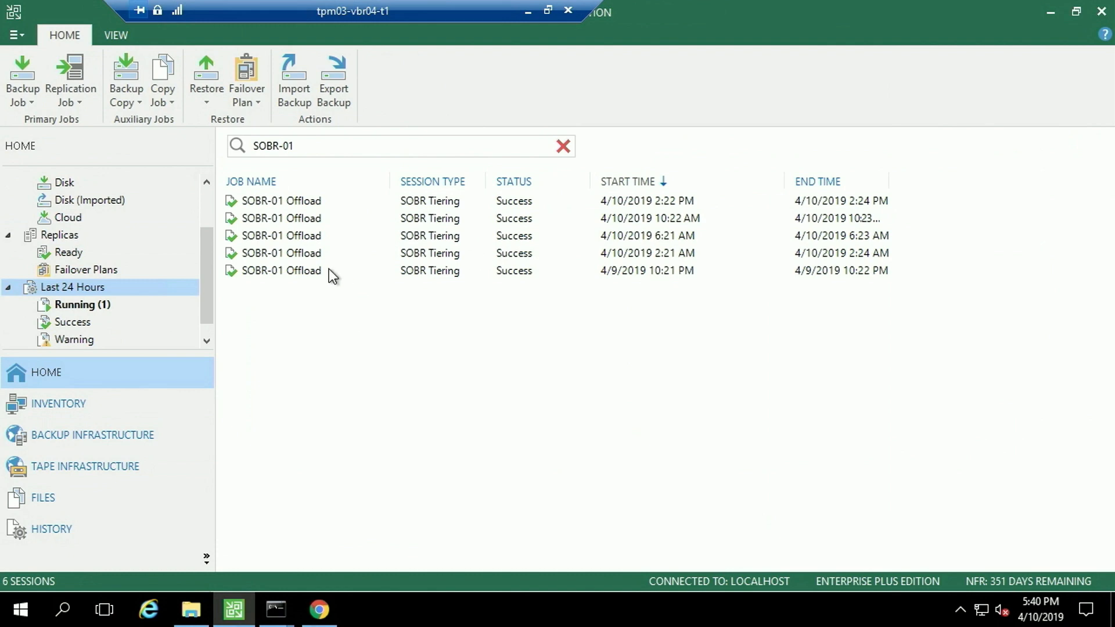
Review the details of the earliest SOBR-01 Offload session, including the actions for the LOCAL-01 TPM03-CC-ESX01 offload
left_click(308, 270)
double_click(307, 270)
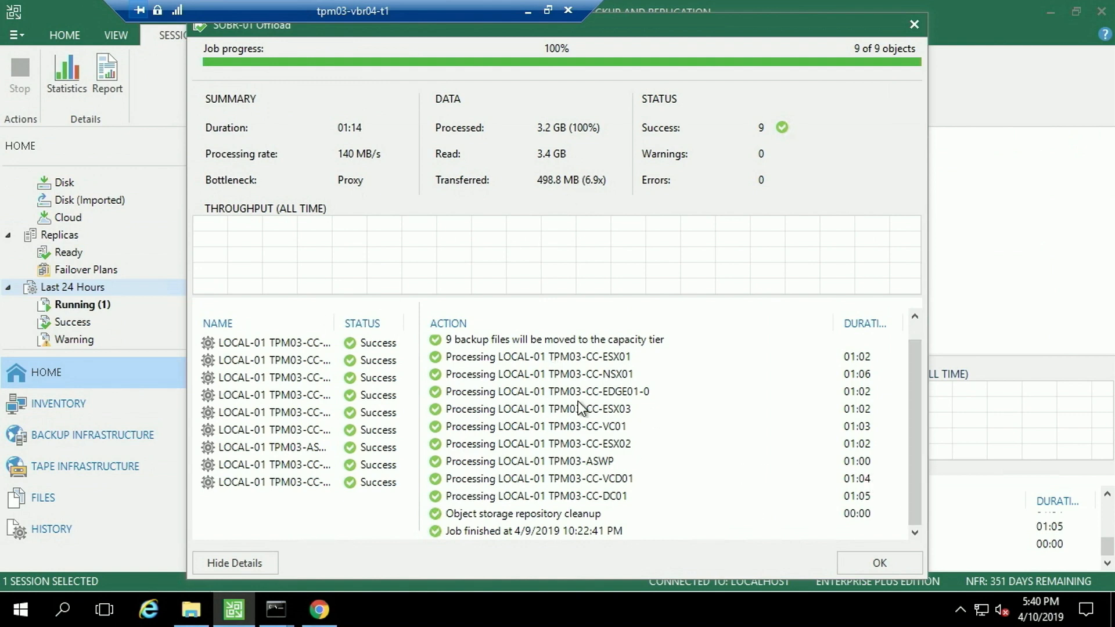
left_click(298, 342)
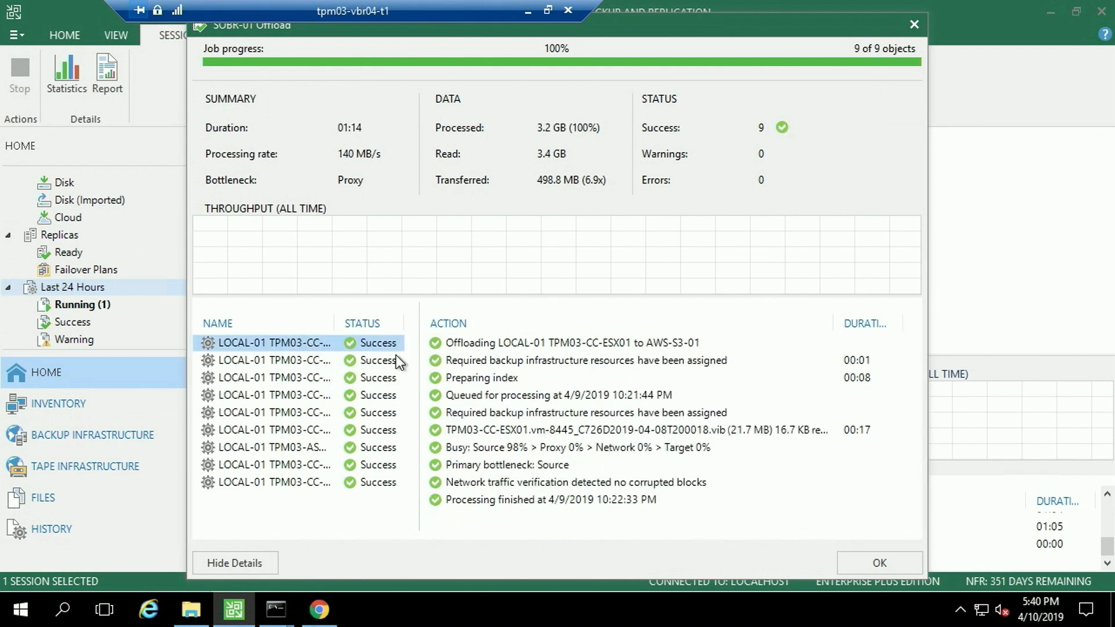
left_click(493, 453)
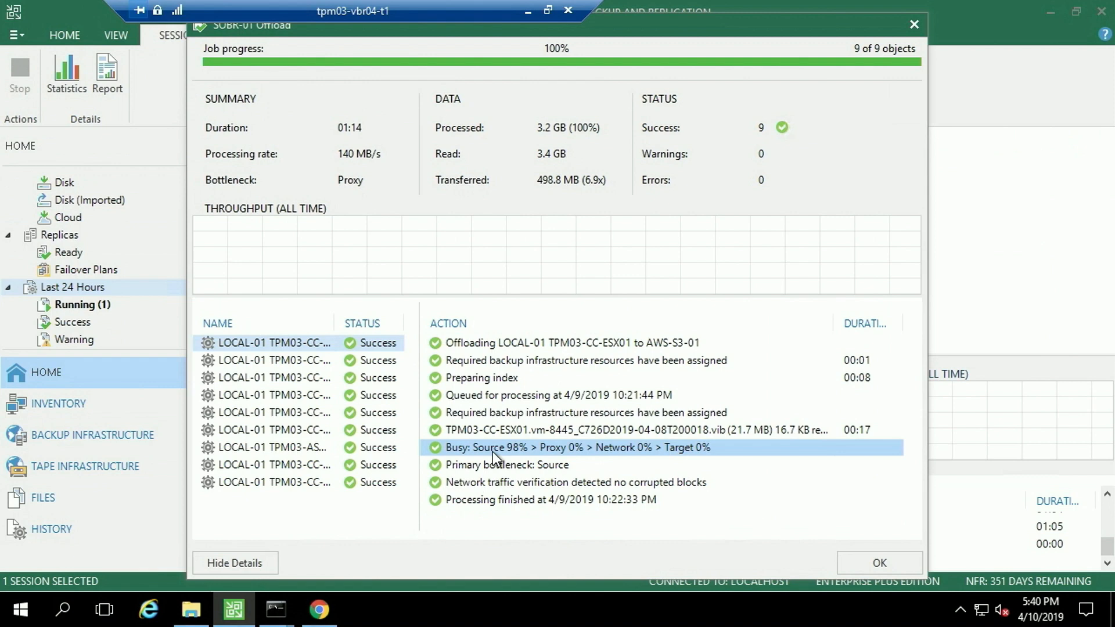
left_click(914, 25)
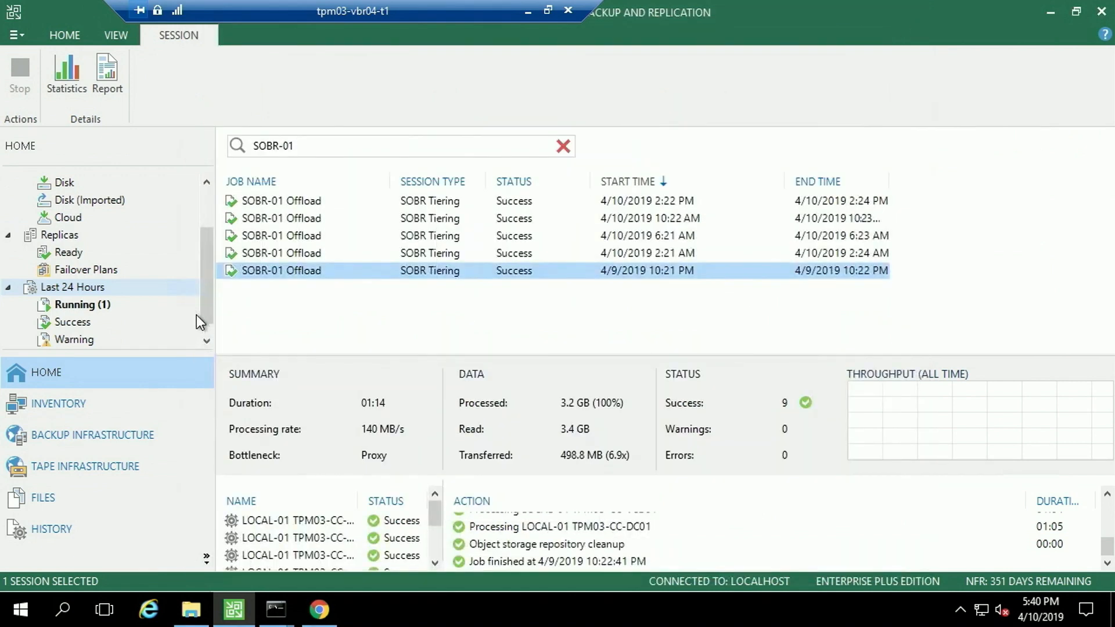
Examine the restore points and their locations for TPM03-ASWP of LOCAL-01 in Instant VM Recovery, without starting a recovery
left_click(63, 184)
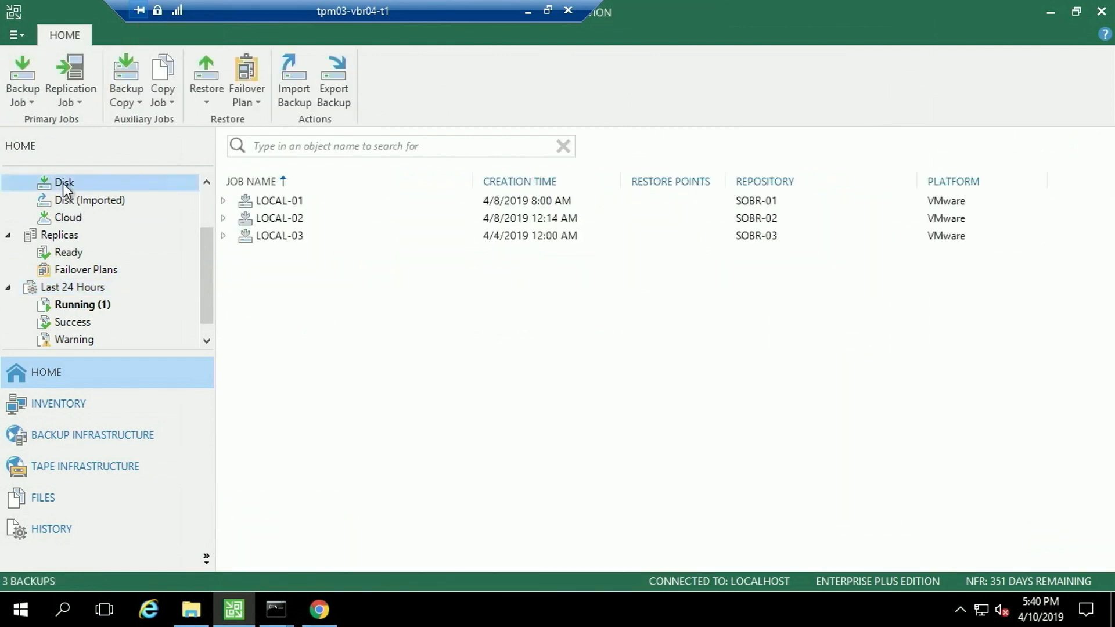
left_click(224, 201)
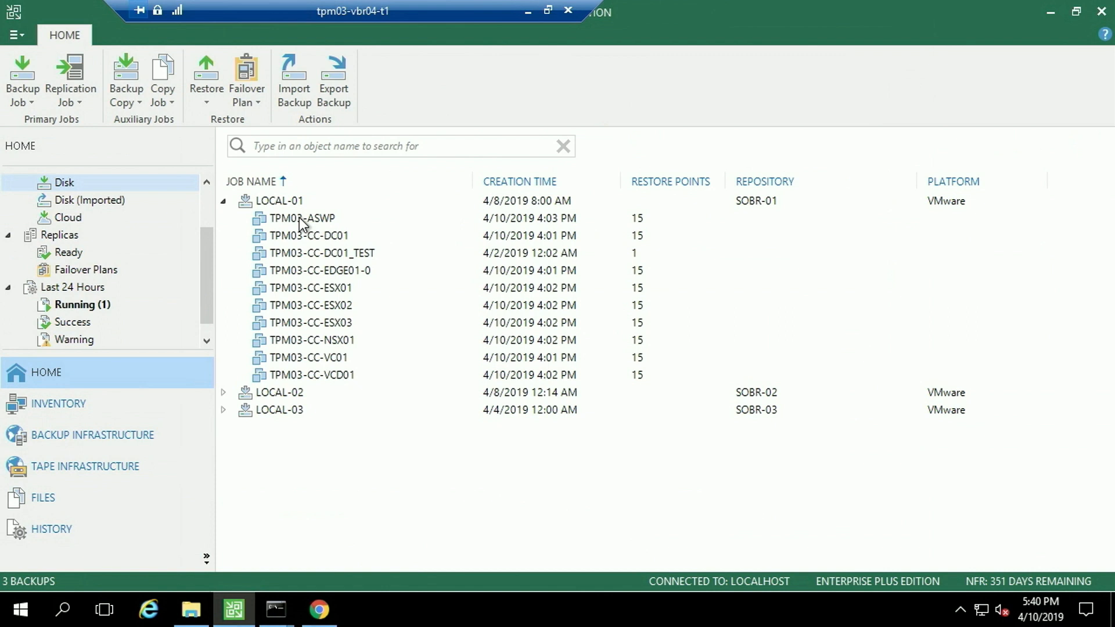
right_click(300, 221)
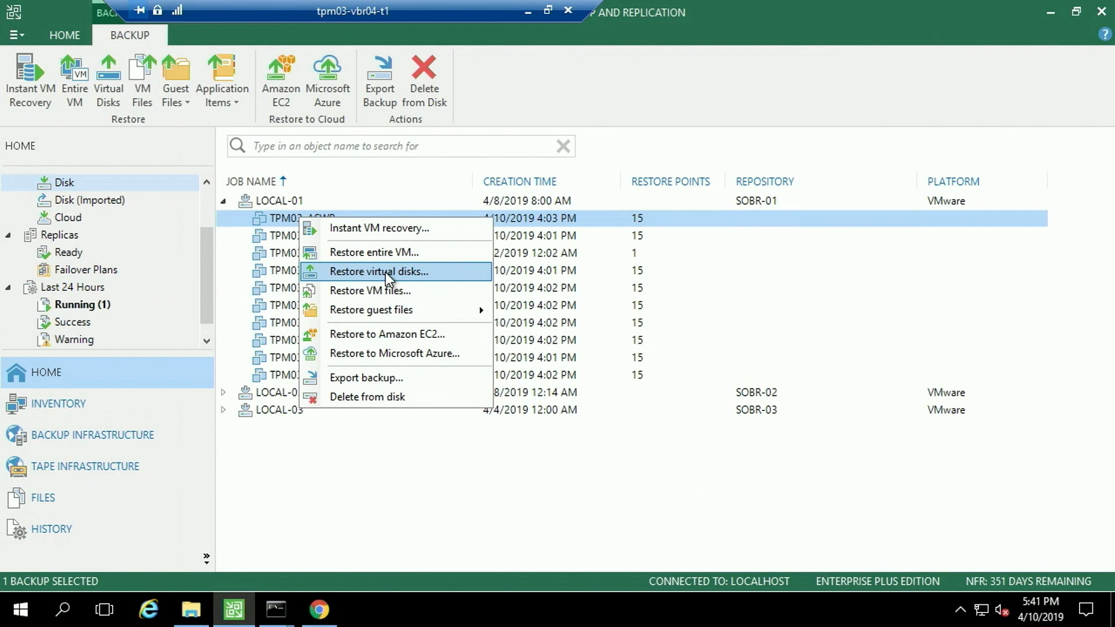
left_click(401, 229)
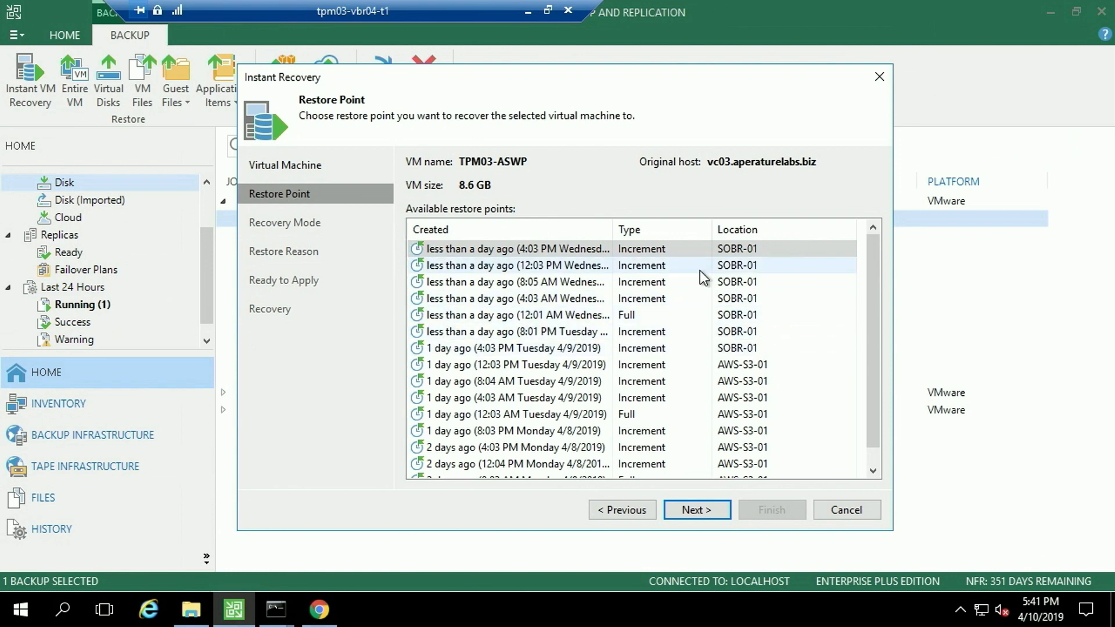
left_click_drag(872, 441, 872, 457)
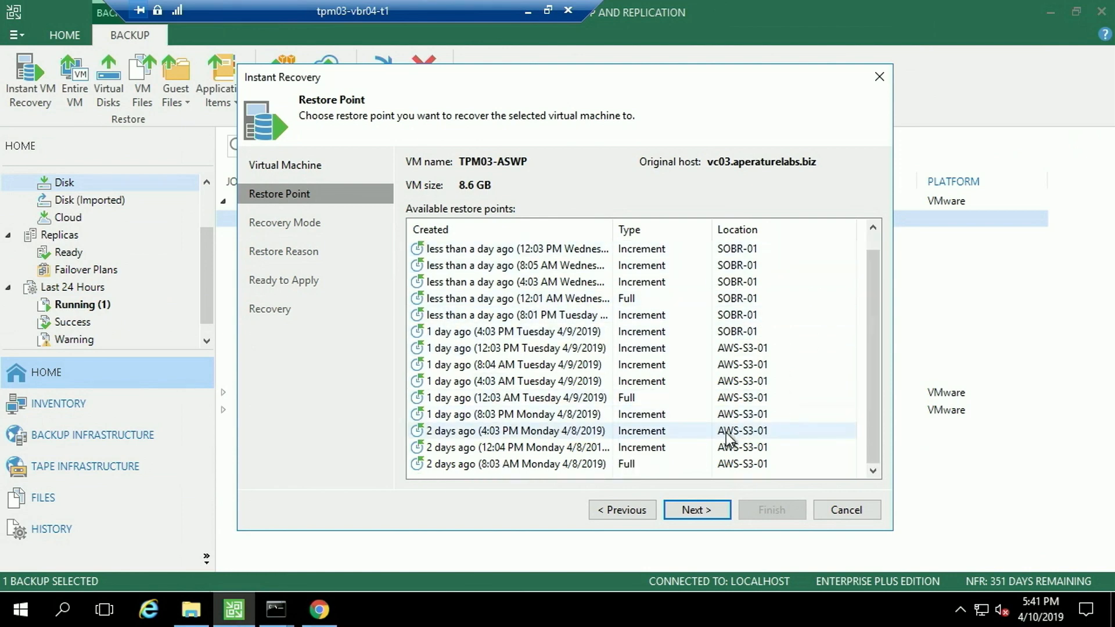
left_click(661, 464)
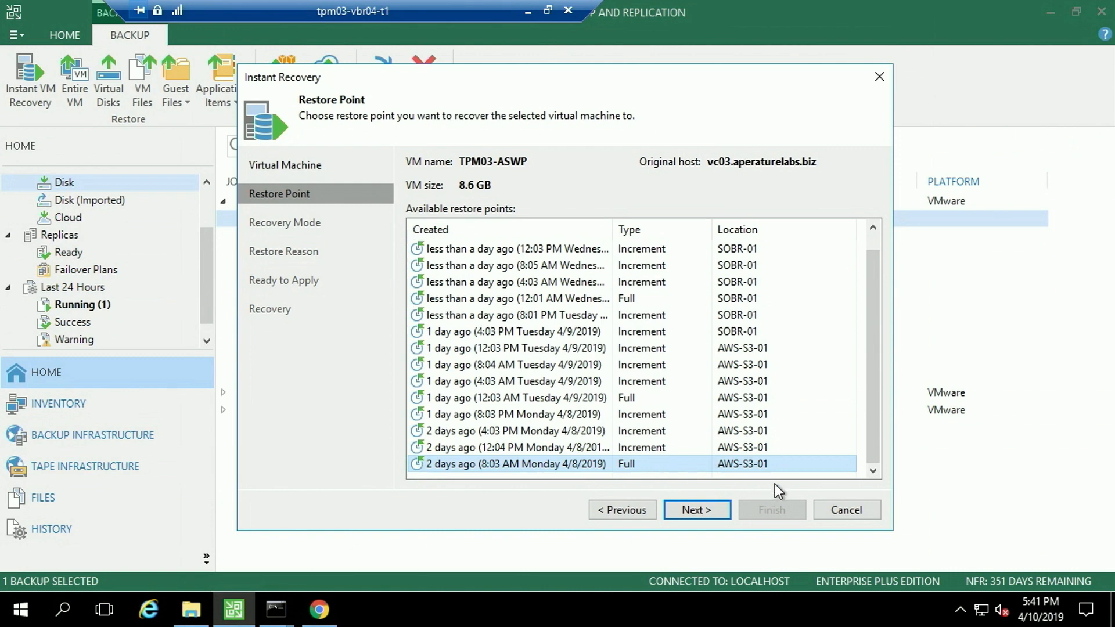
left_click(842, 505)
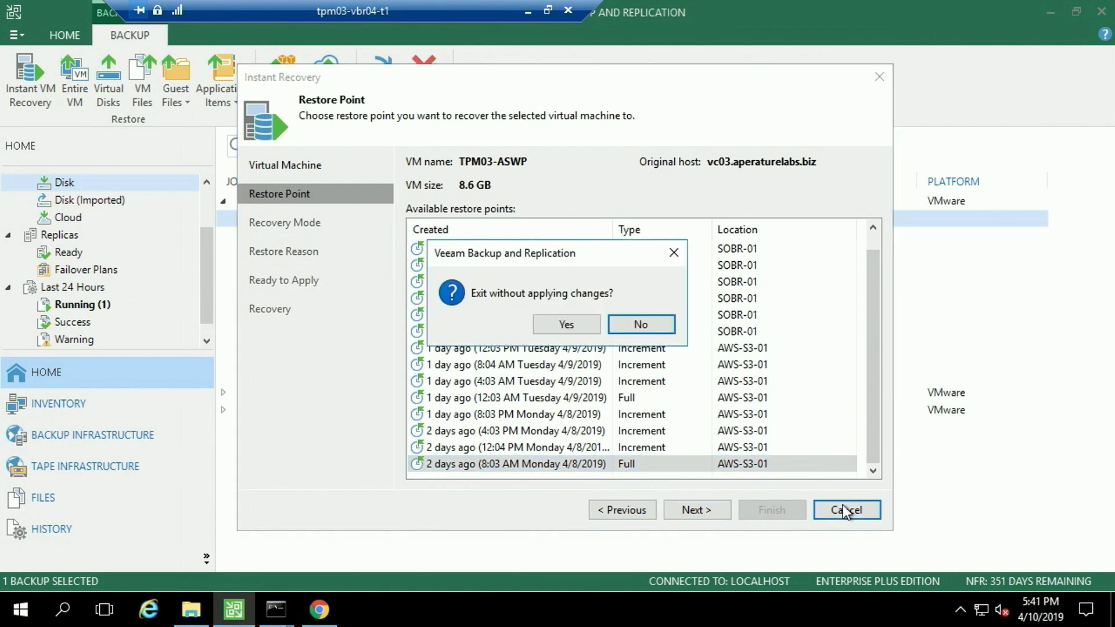
left_click(586, 327)
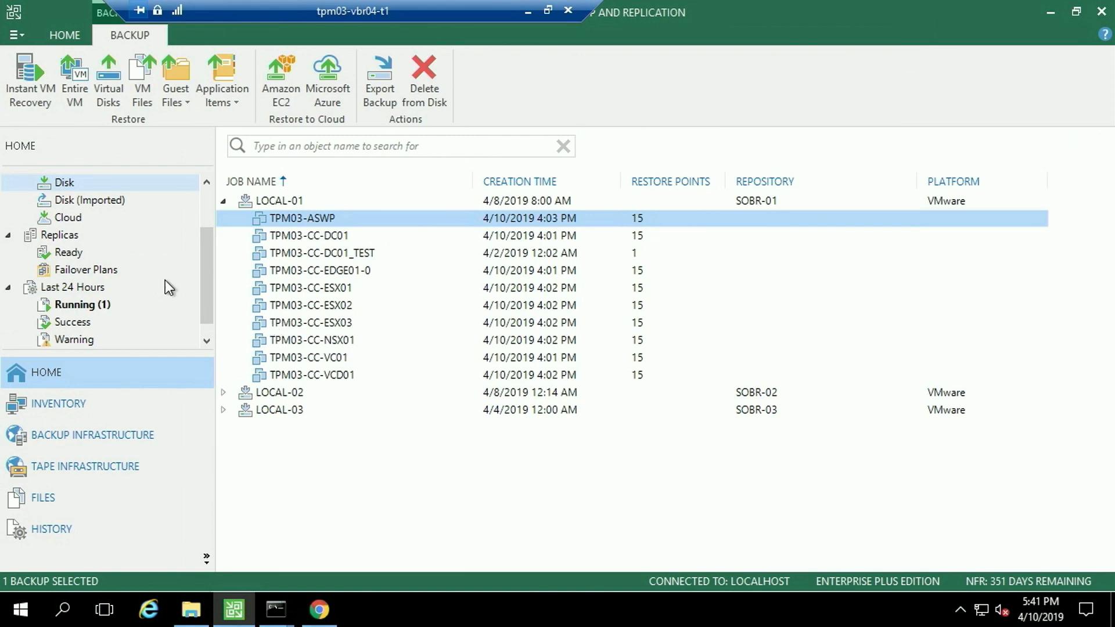
Inspect the TPM03-ASWP backup files in the LOCAL-01 backup properties and the copy-to-performance-tier option for an offloaded increment
left_click(280, 198)
right_click(280, 198)
left_click(345, 252)
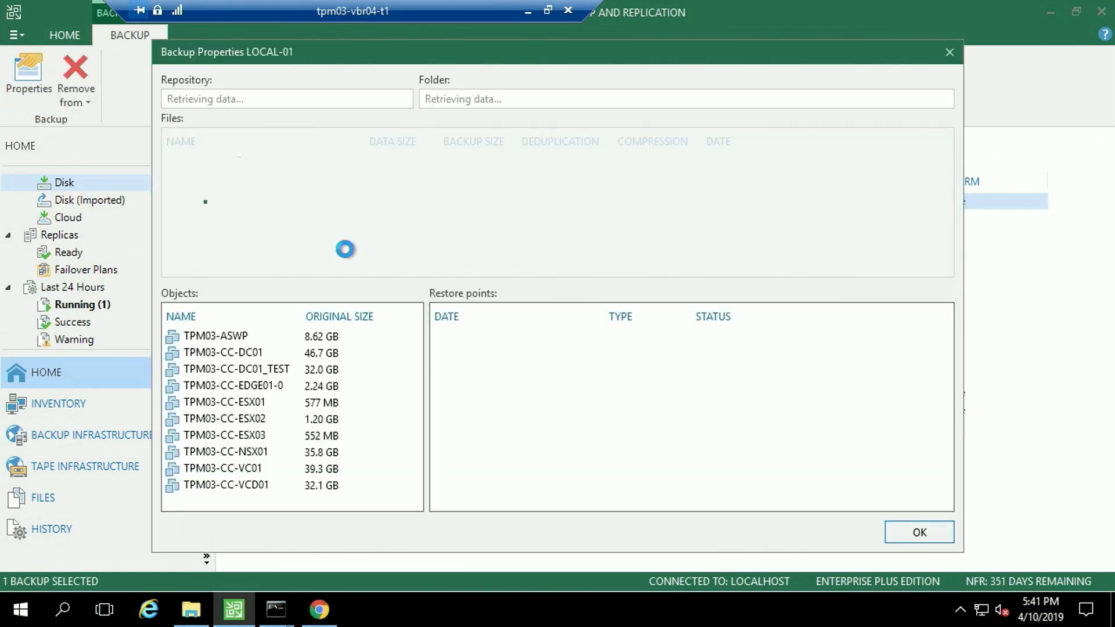
left_click(238, 336)
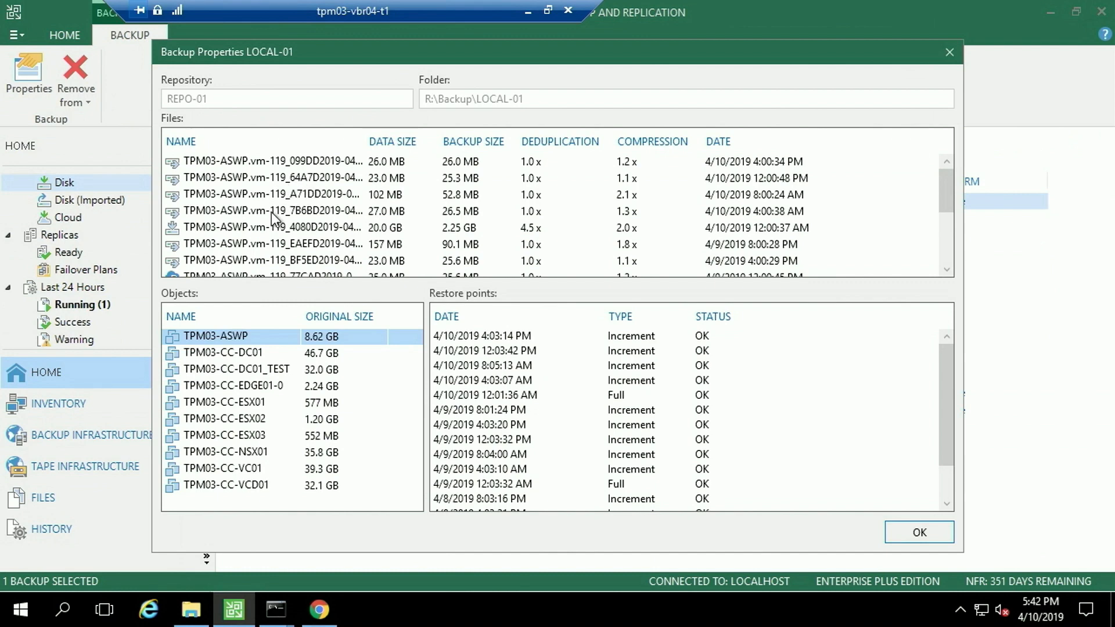
left_click(947, 269)
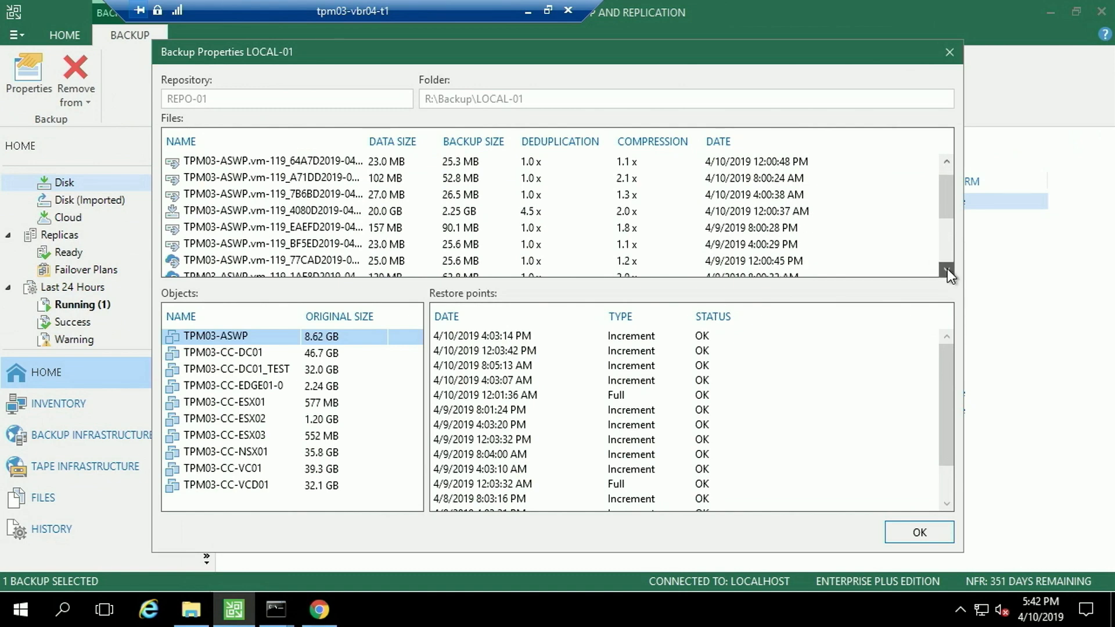
left_click(947, 269)
left_click(947, 270)
left_click(948, 270)
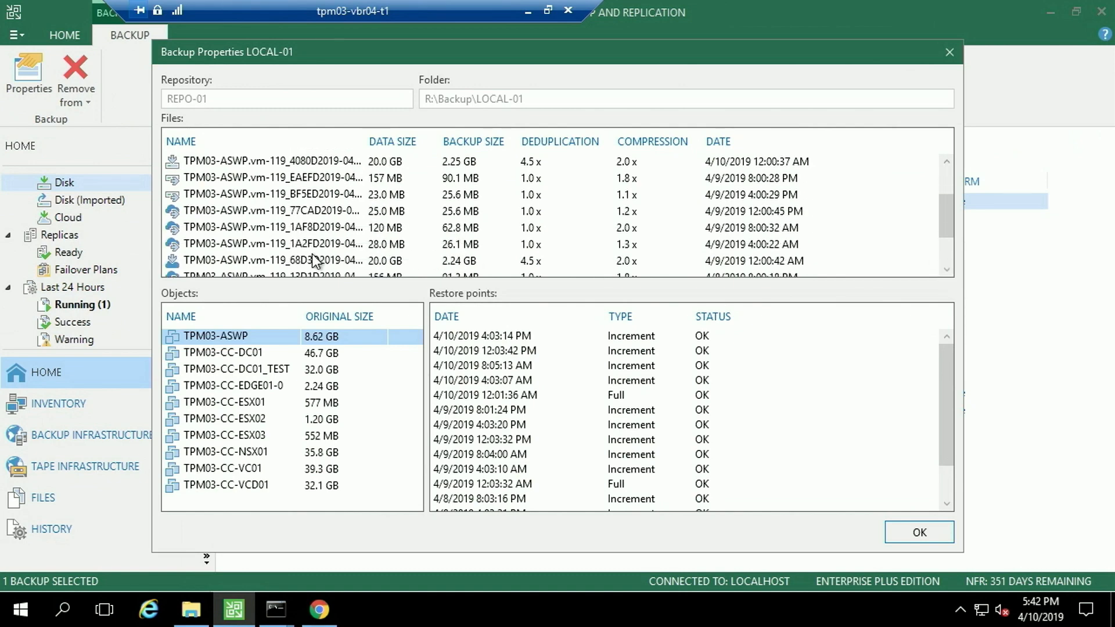
right_click(237, 213)
mouse_move(372, 222)
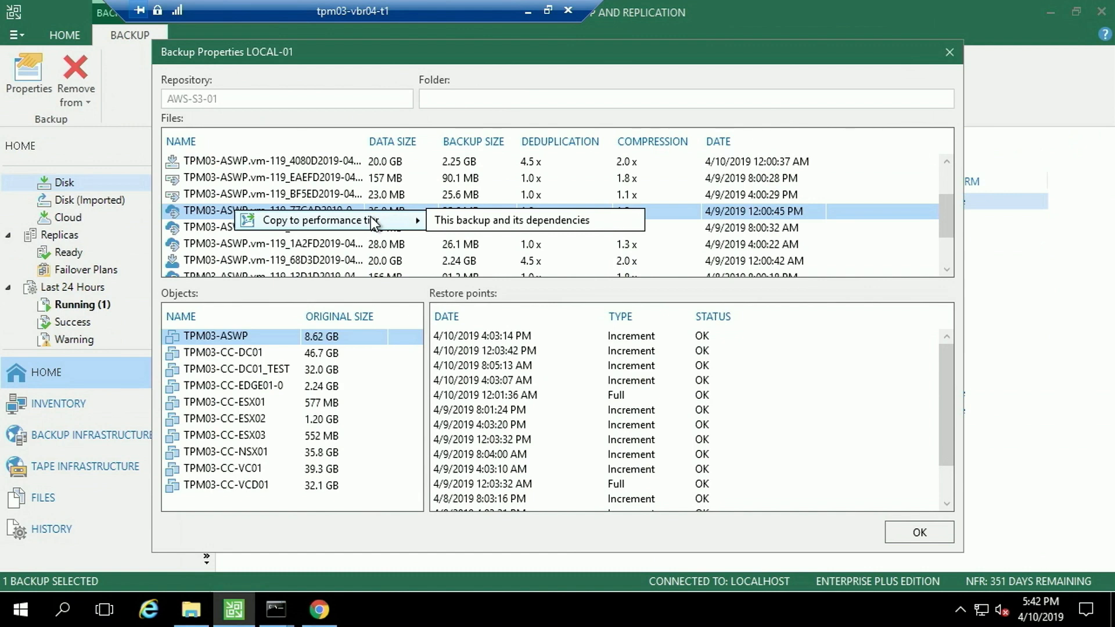
left_click(950, 52)
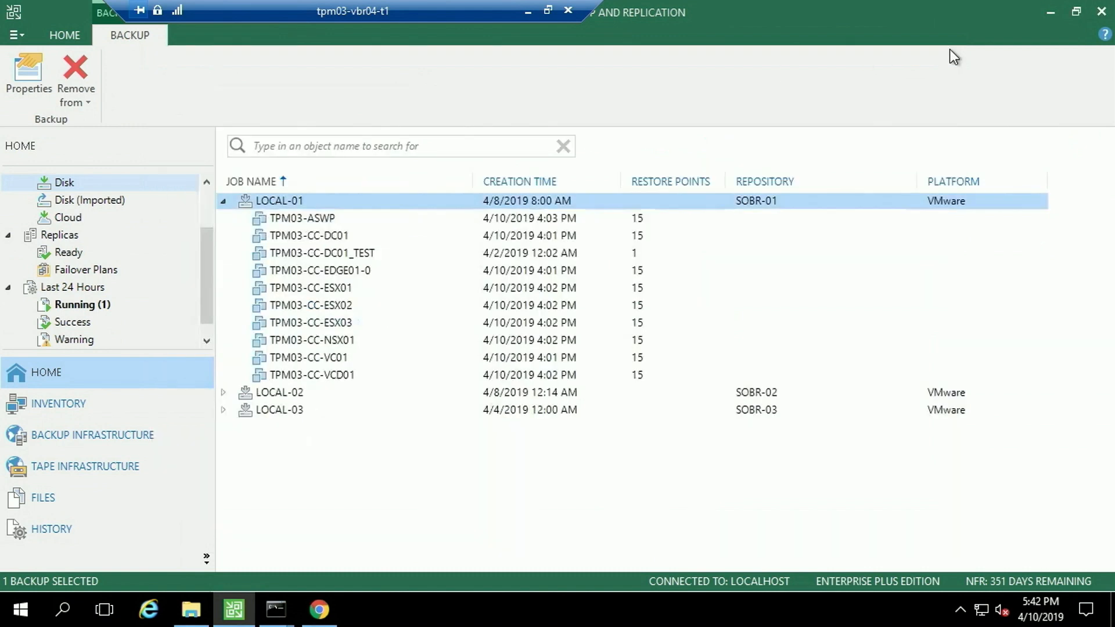
Look up the on-demand tiering job command for the SOBR-02 scale-out repository without running it
left_click(108, 440)
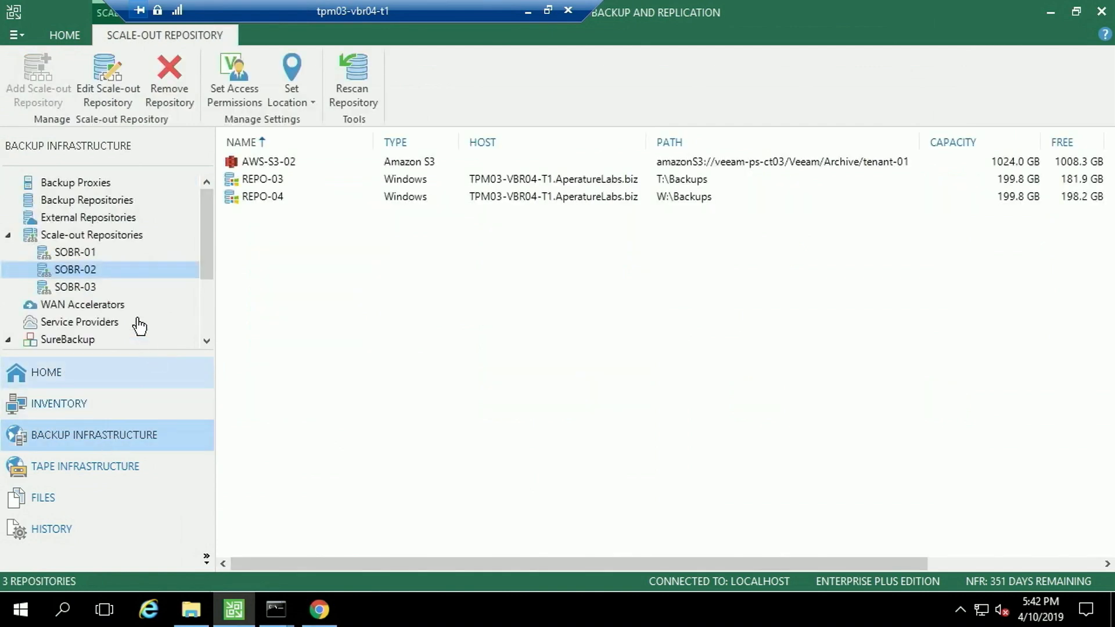
right_click(88, 269)
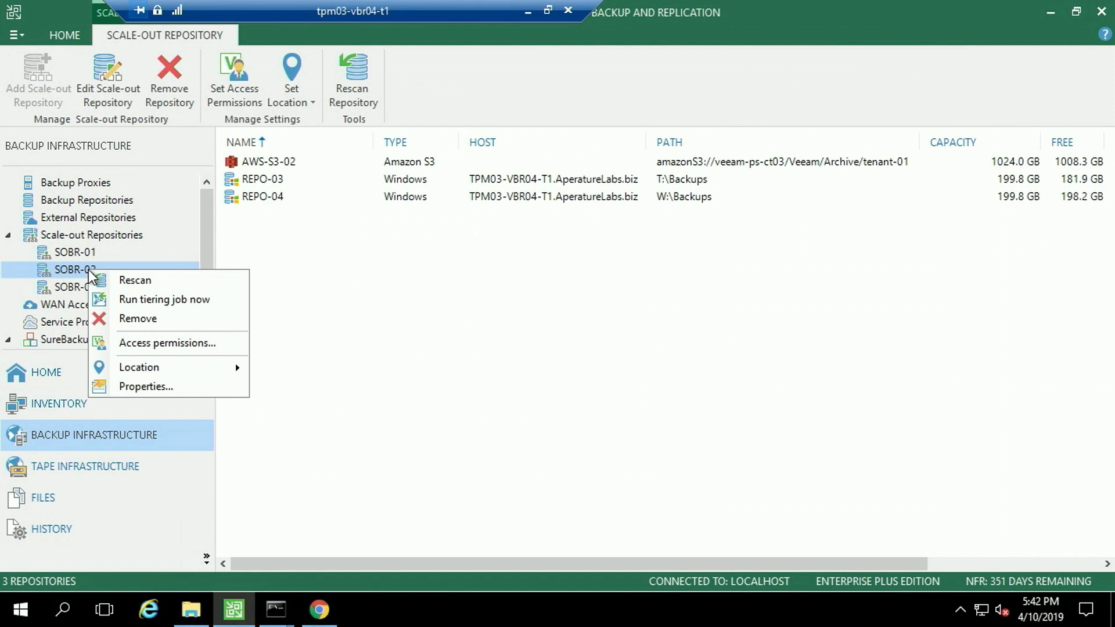
left_click(172, 299)
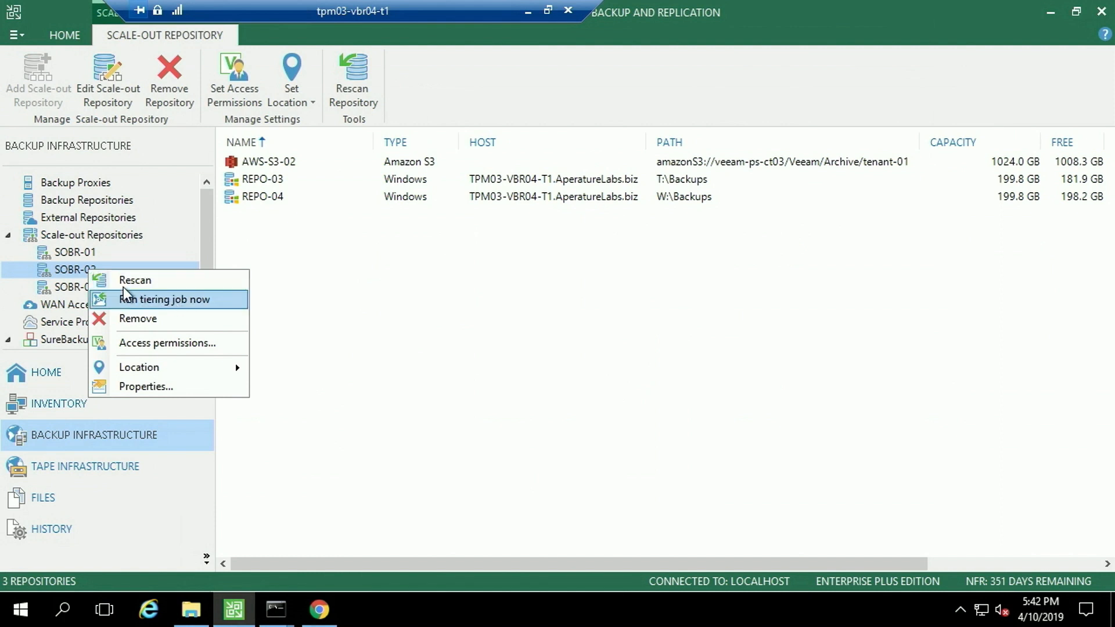
right_click(65, 272)
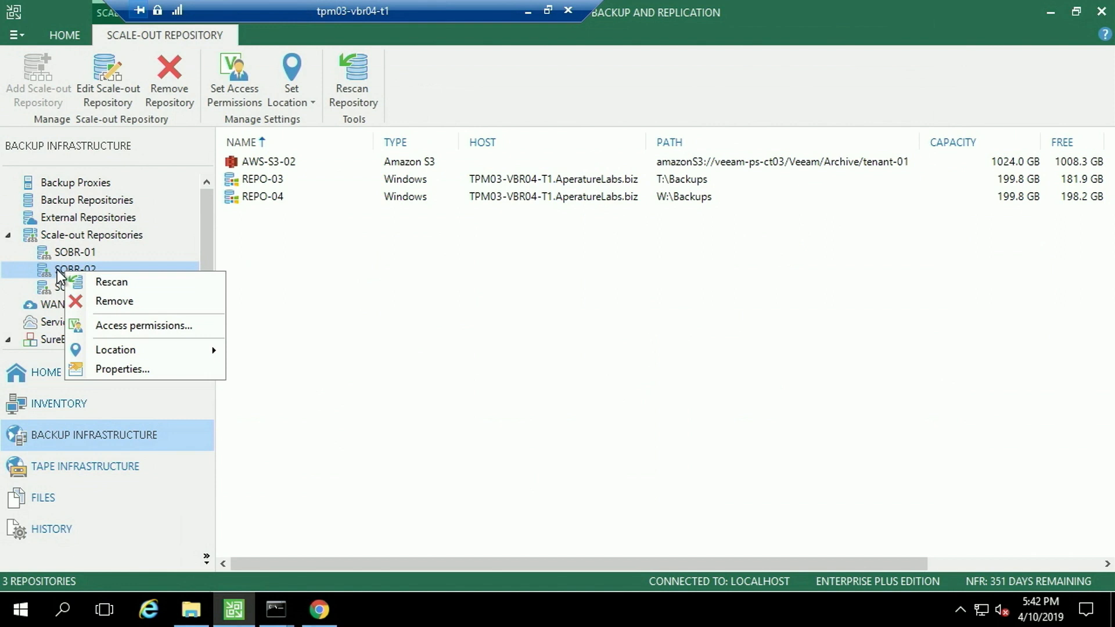
left_click(59, 271)
right_click(57, 270)
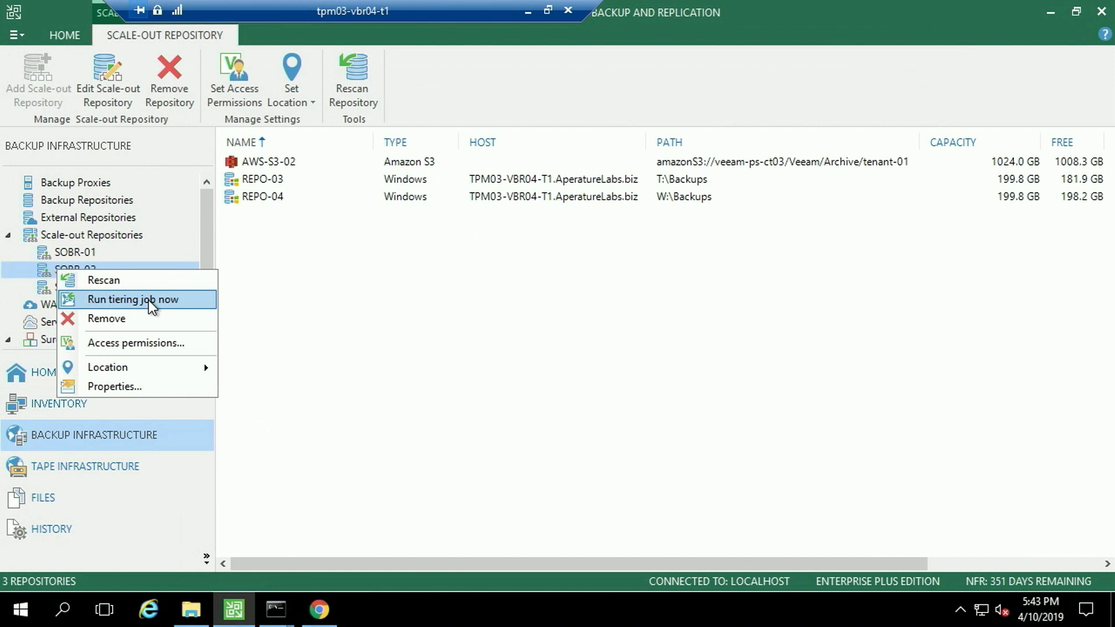
left_click(324, 324)
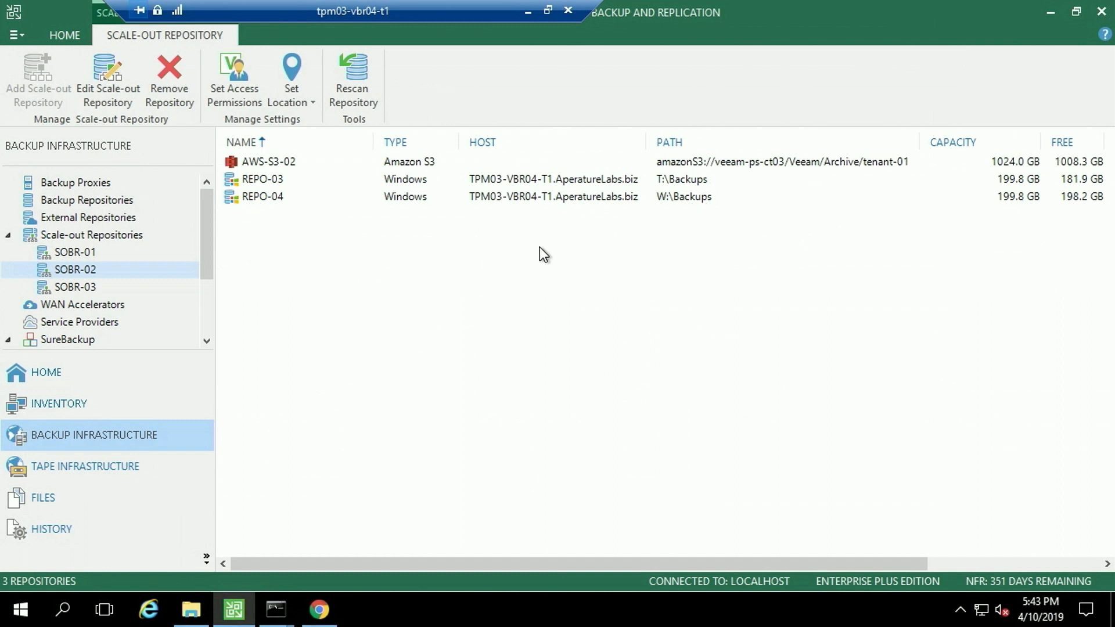
Switch to the 10.0.30.142 remote desktop session and check the backup repositories configured on that server
left_click(527, 12)
mouse_move(209, 616)
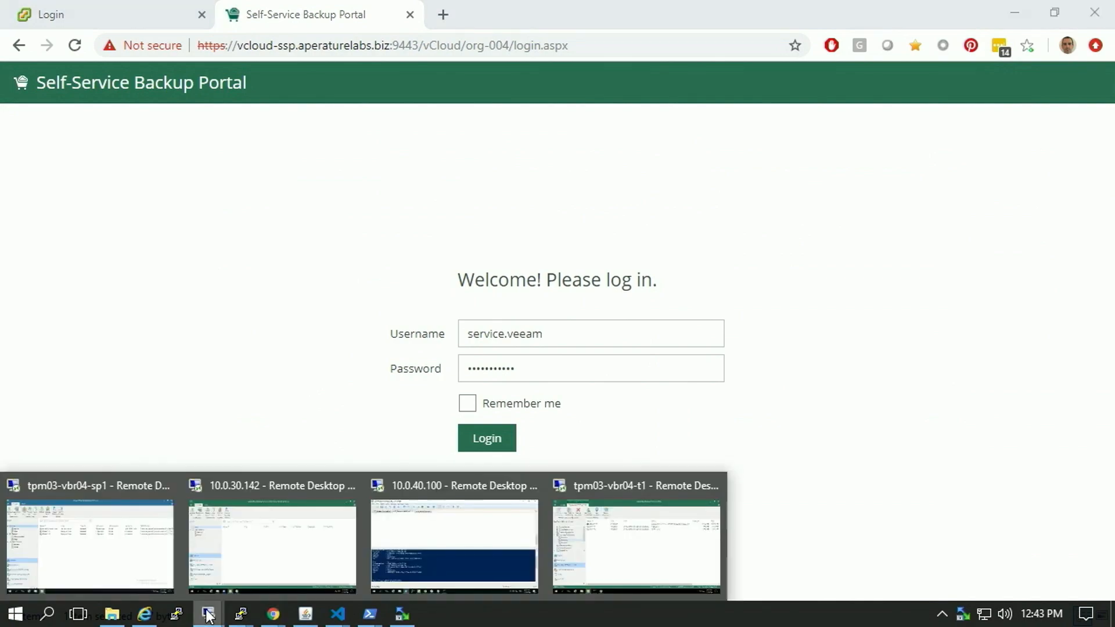
left_click(233, 567)
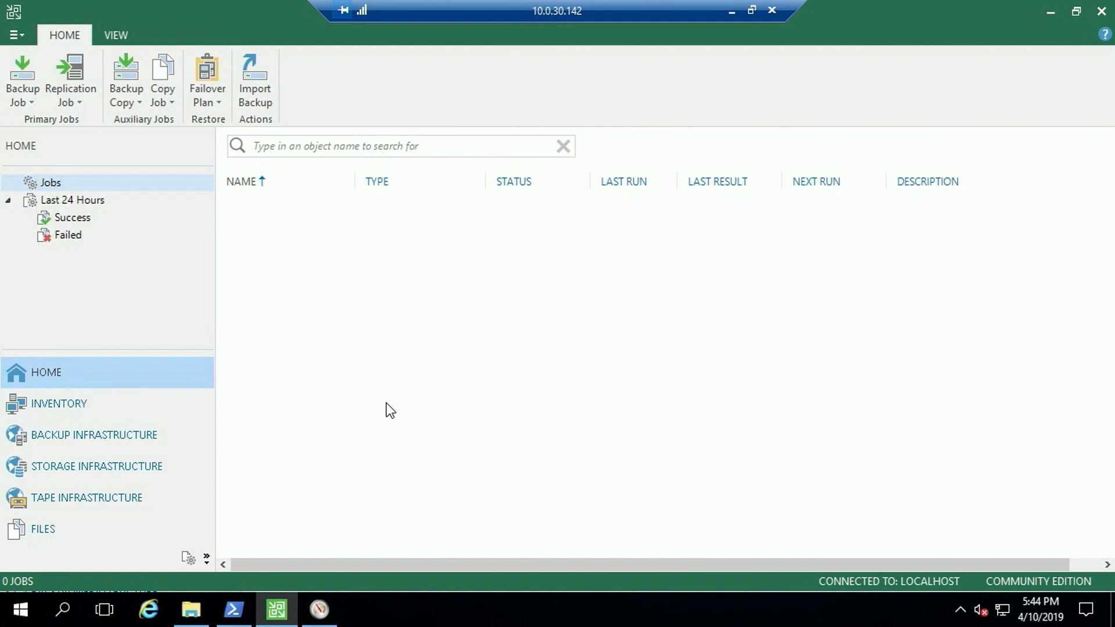
left_click(125, 438)
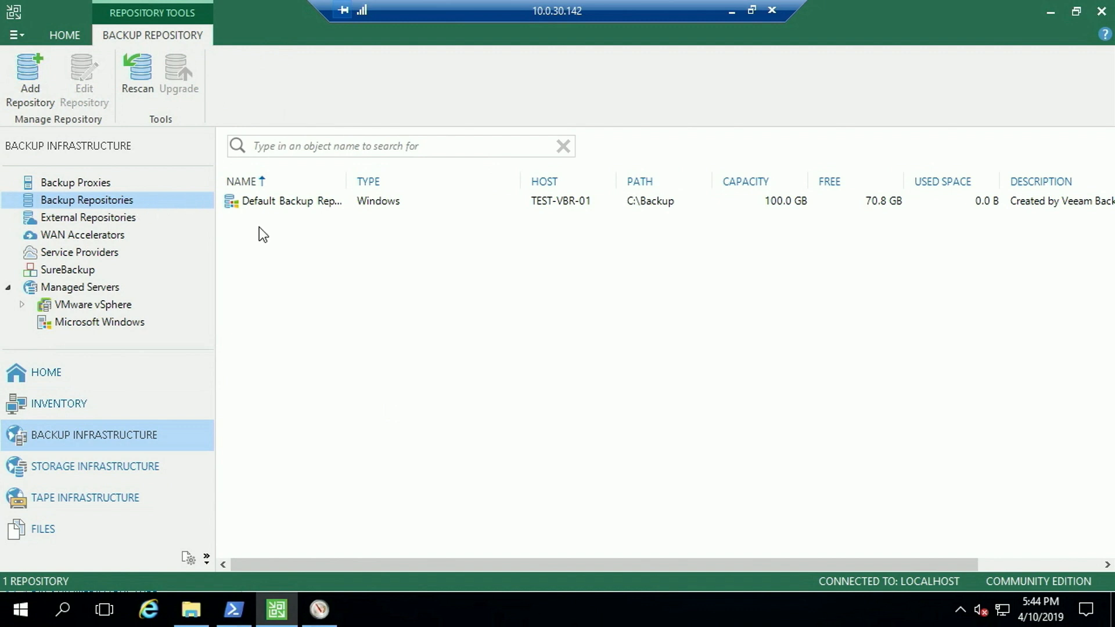
left_click(77, 381)
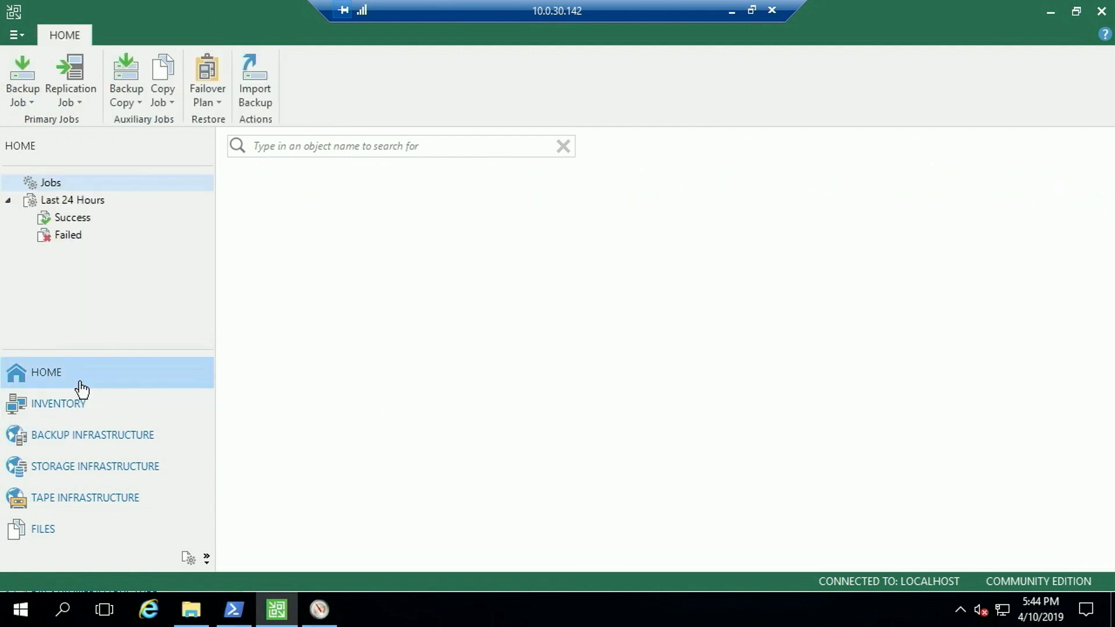
left_click(117, 442)
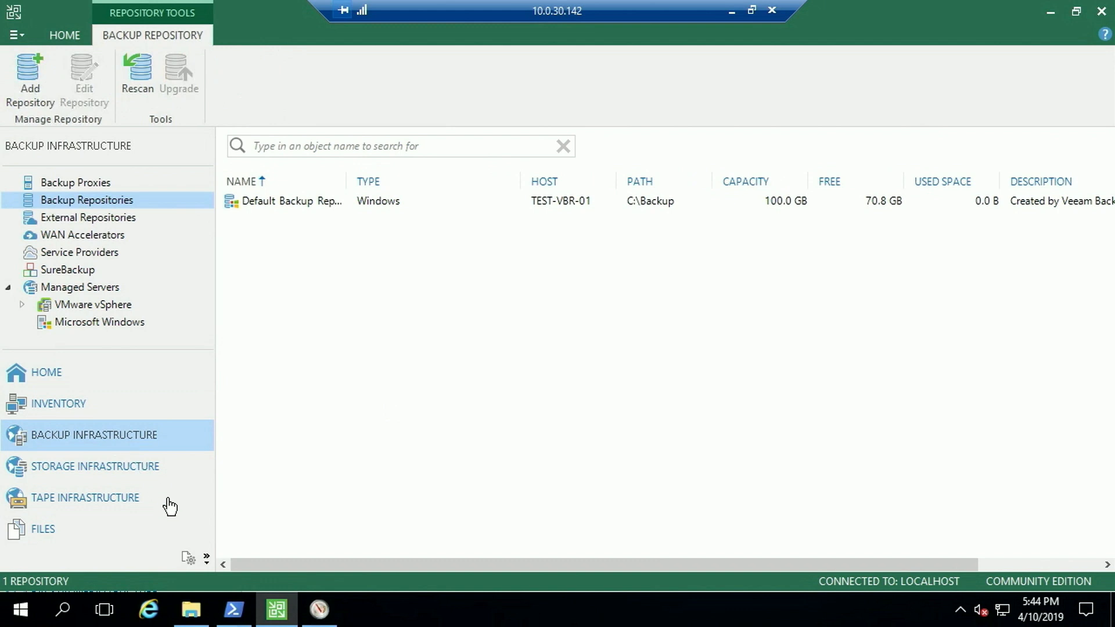
Run .\configure_veeam.ps1 -ConfigureSOBR -ConfigureObjectStorageRepo in PowerShell and check the backup repositories list in Veeam
left_click(234, 610)
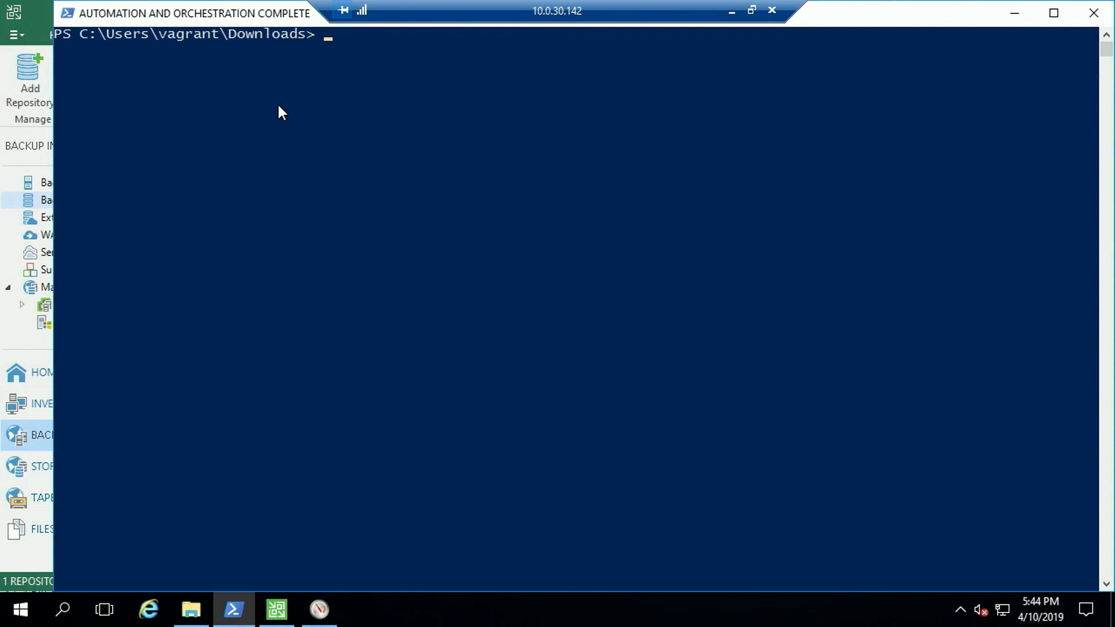
key("Up")
key("Up")
key("Up")
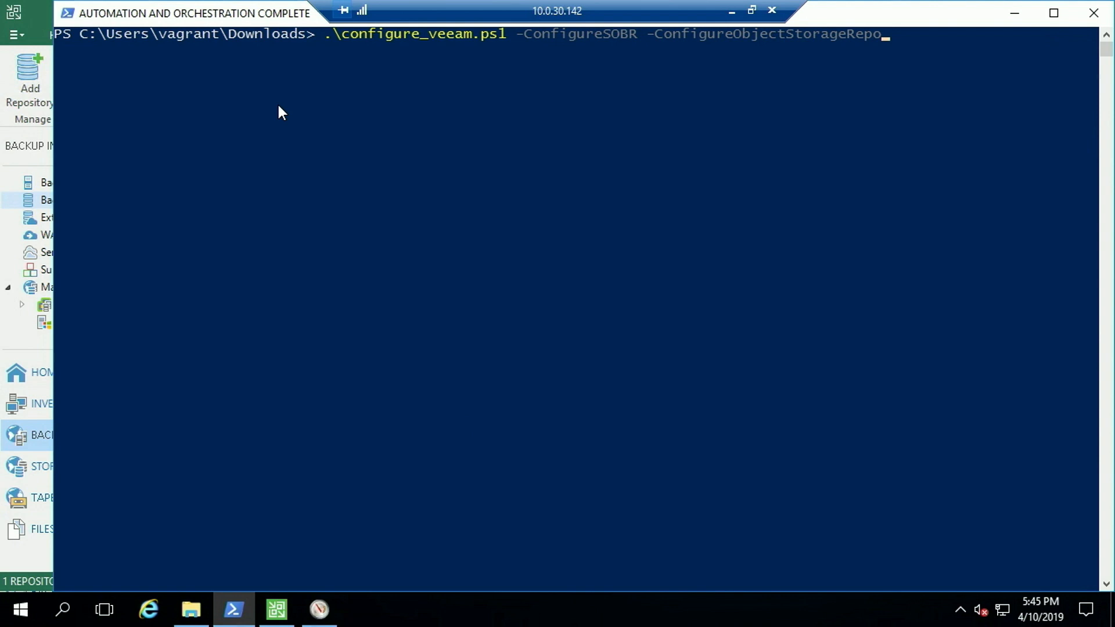
key("Return")
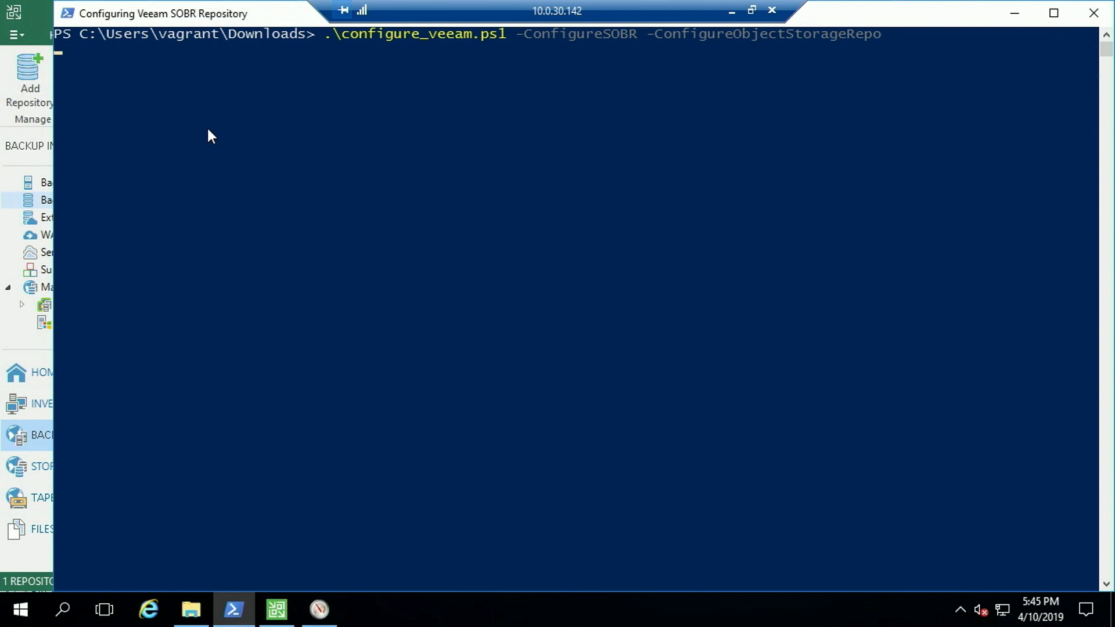
left_click(38, 200)
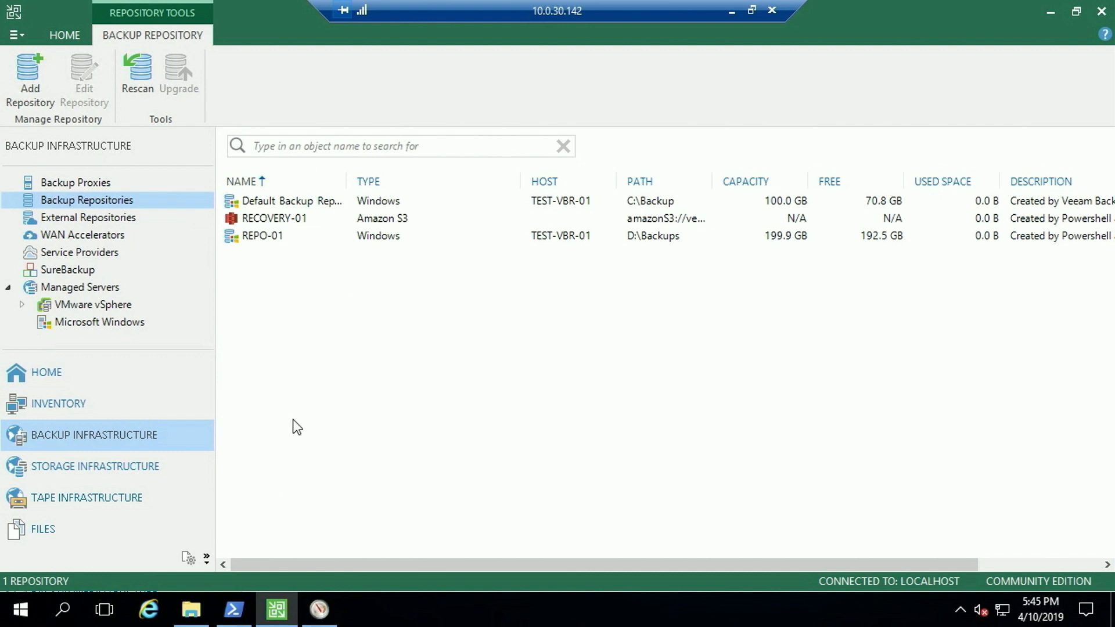
Answer Yes in the PowerShell script to importing the object storage backups and the guest file system index, and move its window aside
left_click(234, 610)
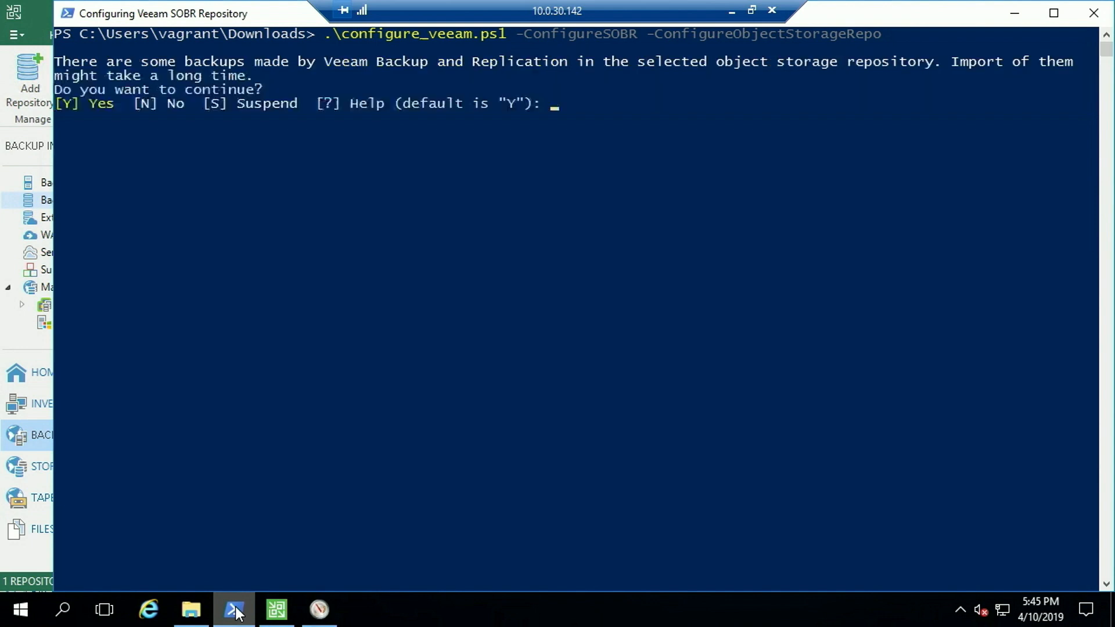
type("Y")
key("Return")
type("Y")
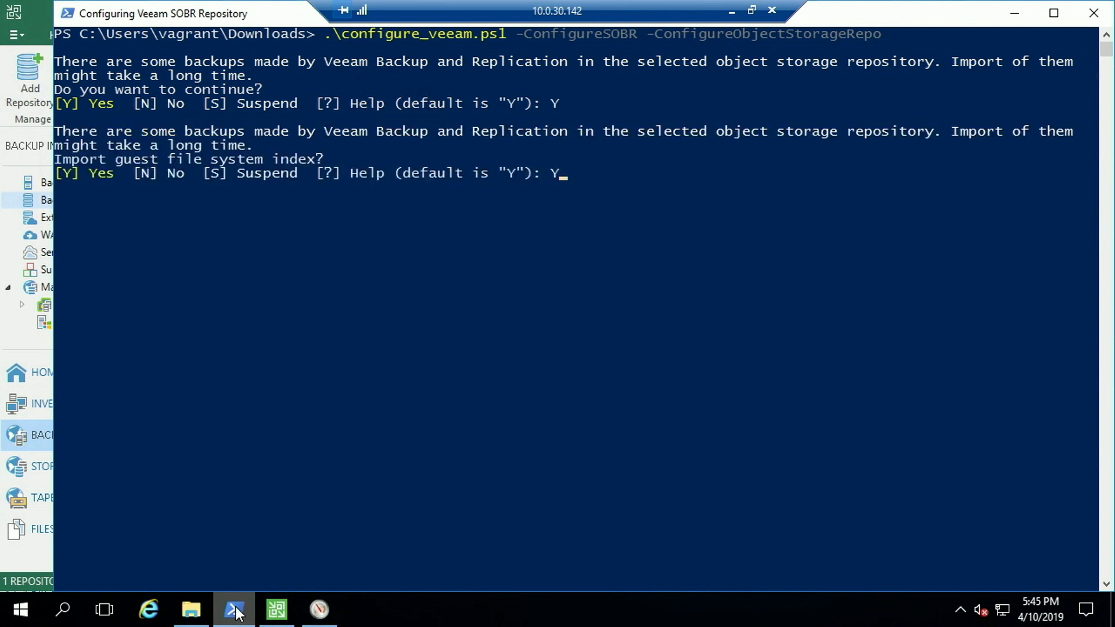
key("Return")
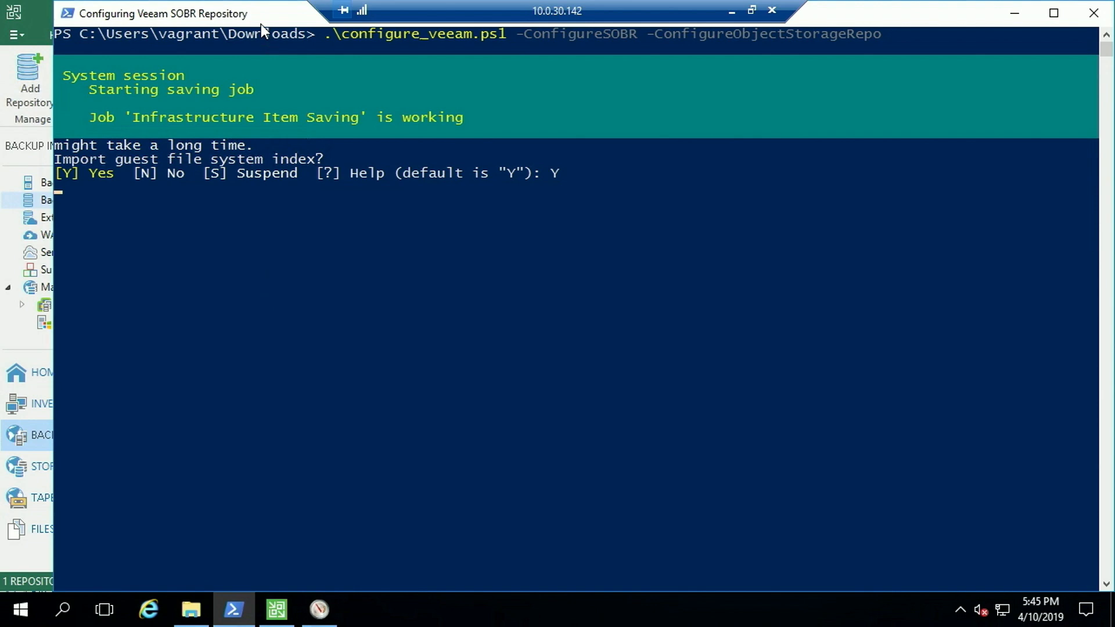
left_click_drag(261, 19, 680, 141)
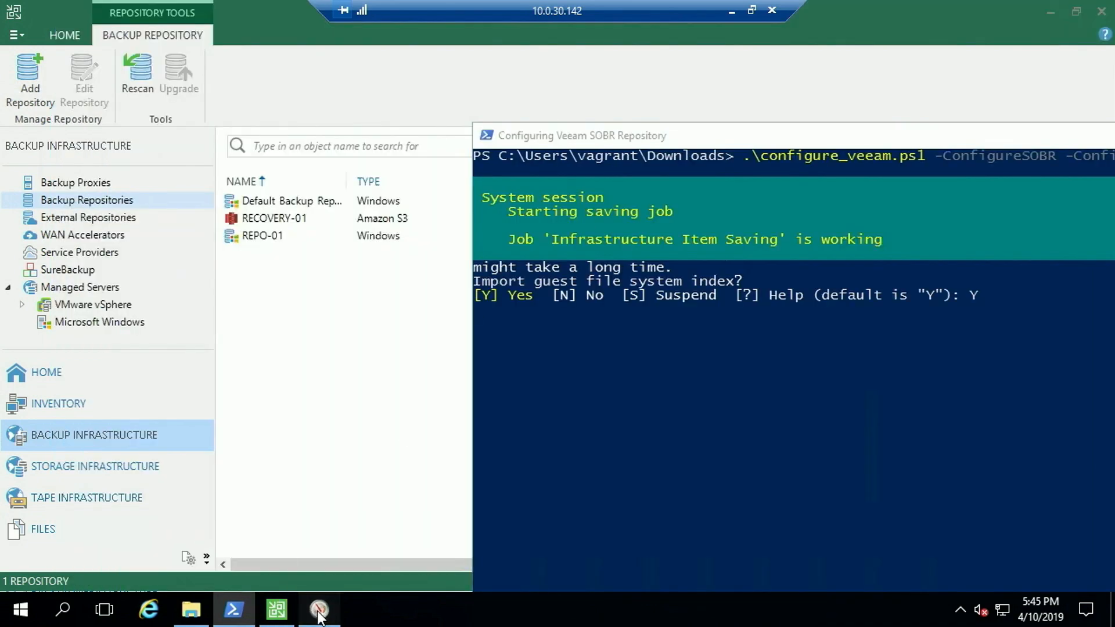
Check disk and network activity in Resource Monitor alongside the D:\Backups folder, and look inside its ArchiveIndex folder
left_click(319, 610)
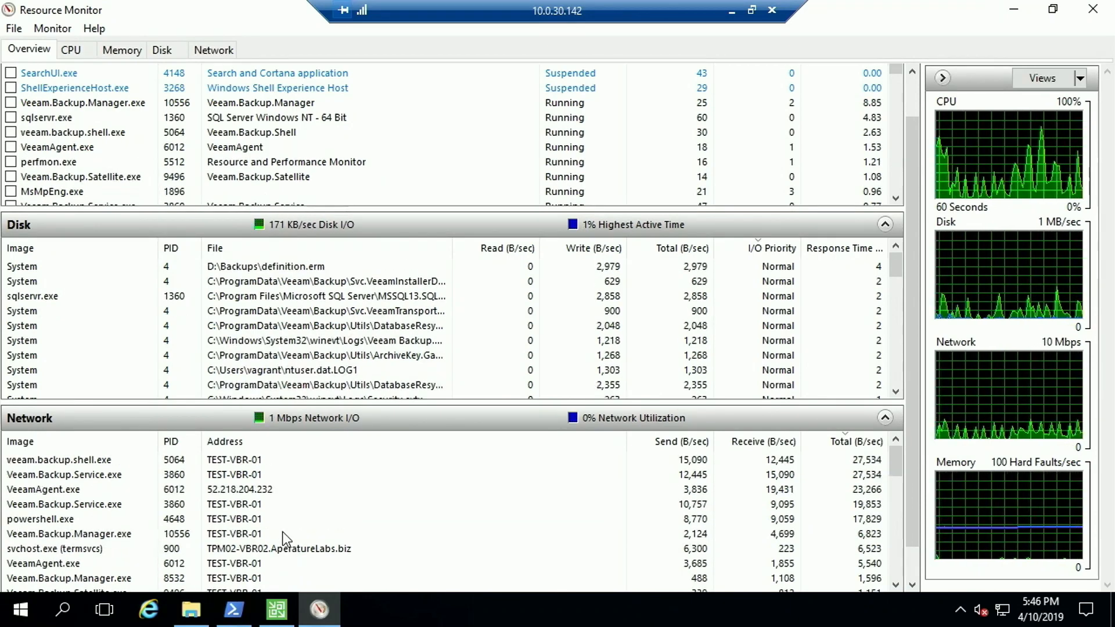
left_click(198, 605)
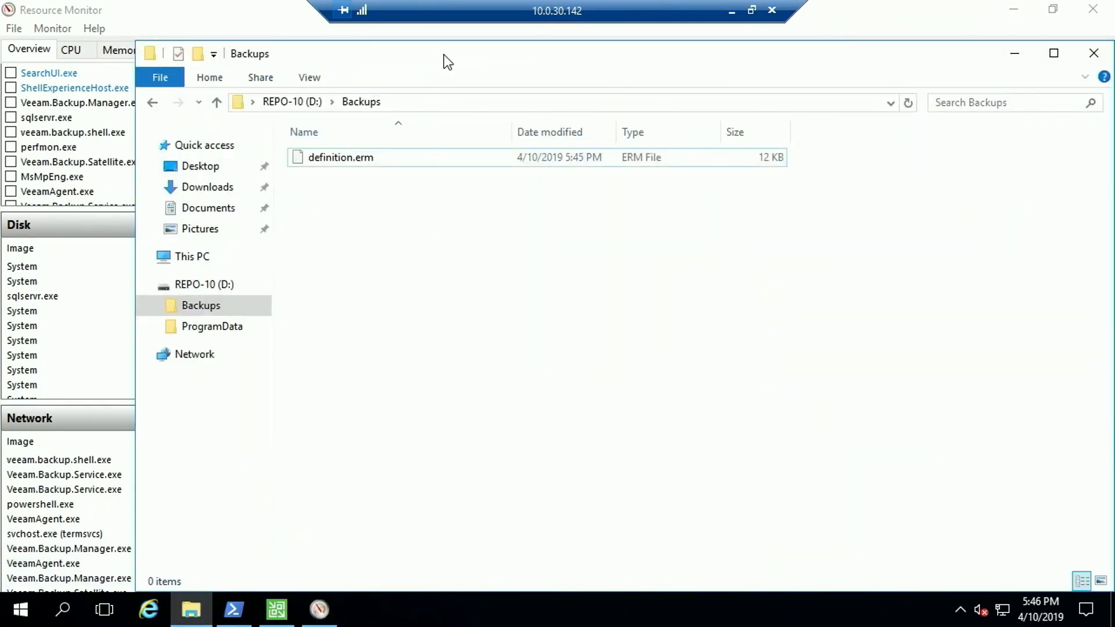
left_click_drag(443, 55, 636, 193)
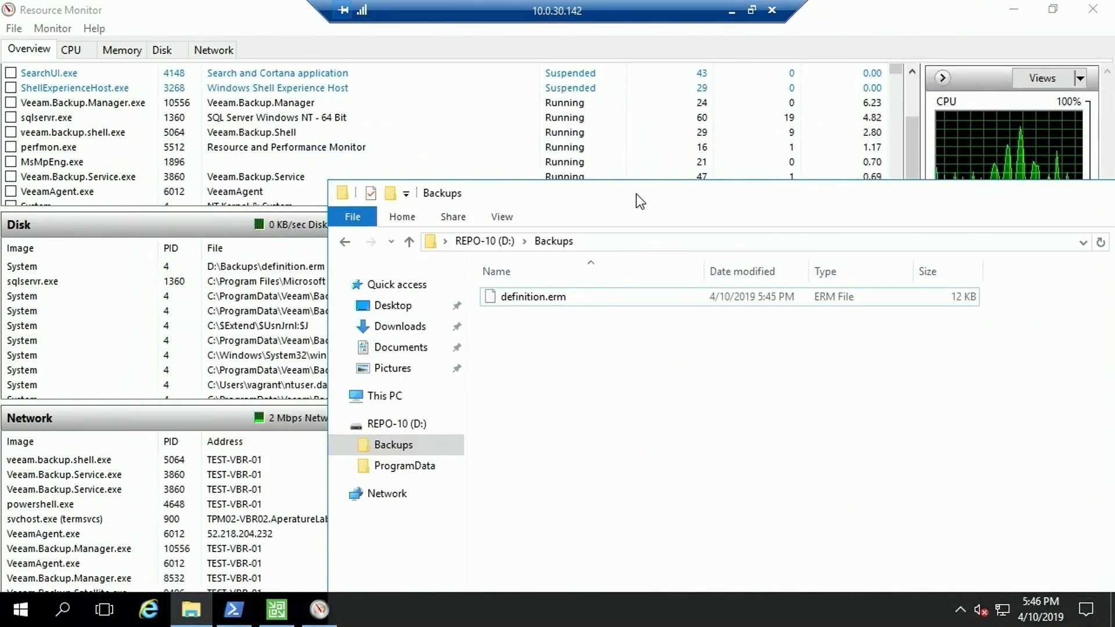
left_click_drag(636, 193, 780, 269)
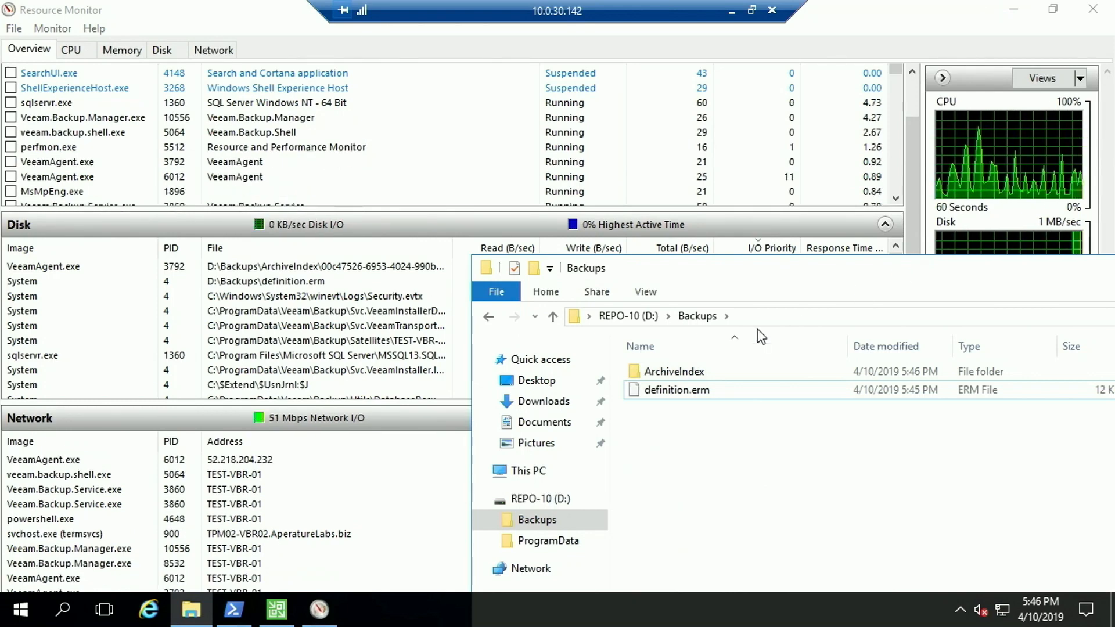
double_click(673, 372)
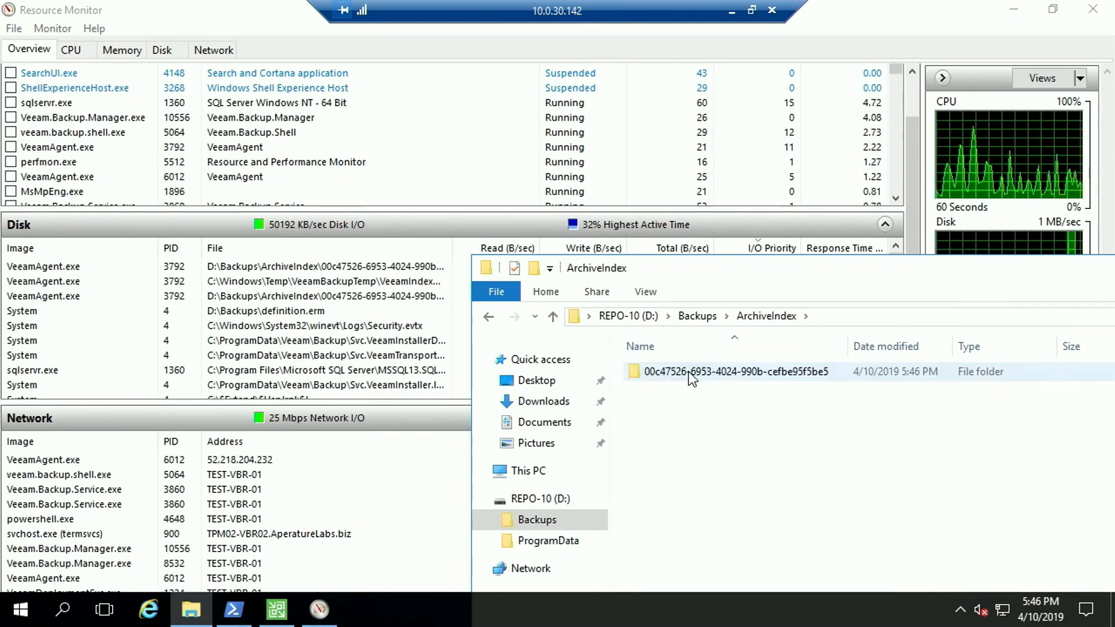
Switch to the Amazon S3 console in the browser and examine the folders and descriptor files in the parent storages folder
key("ctrl+Right")
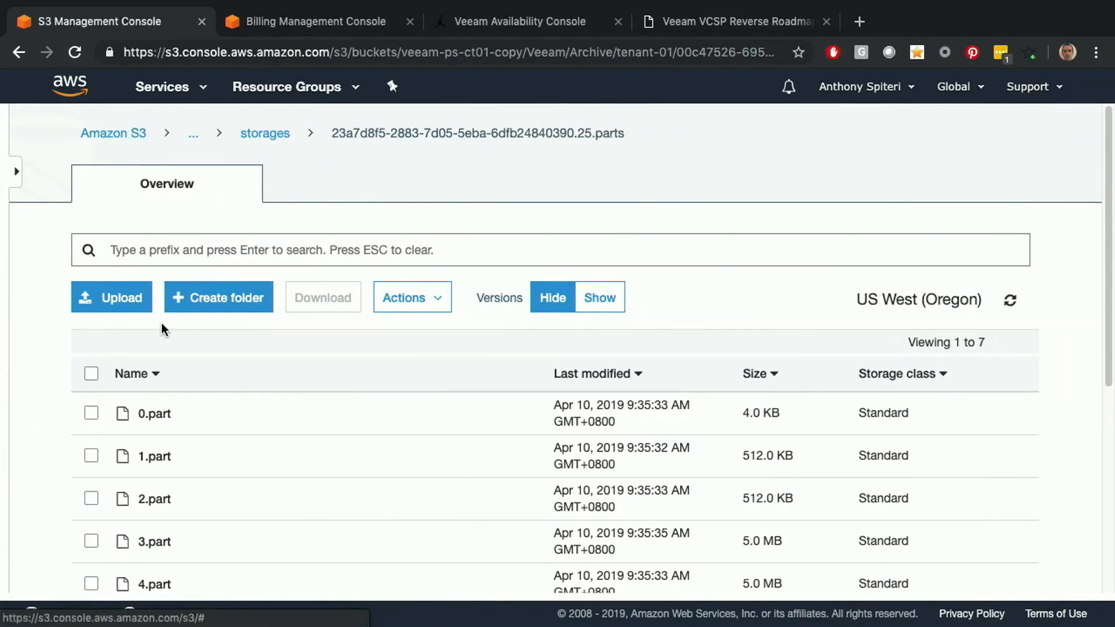
left_click(76, 53)
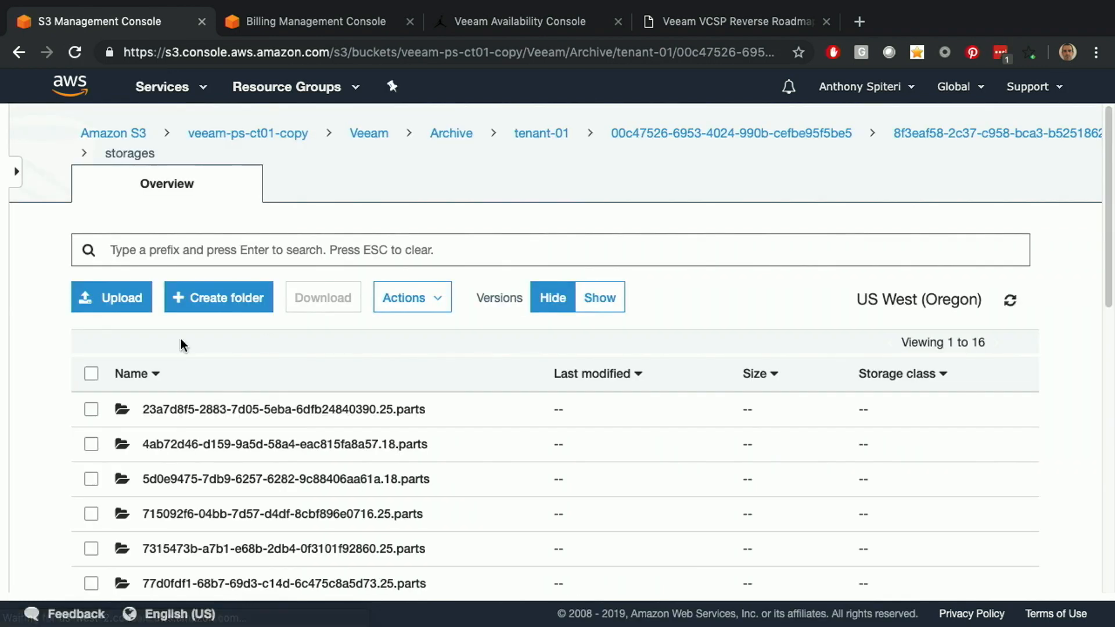
scroll(46, 349, "down", 2)
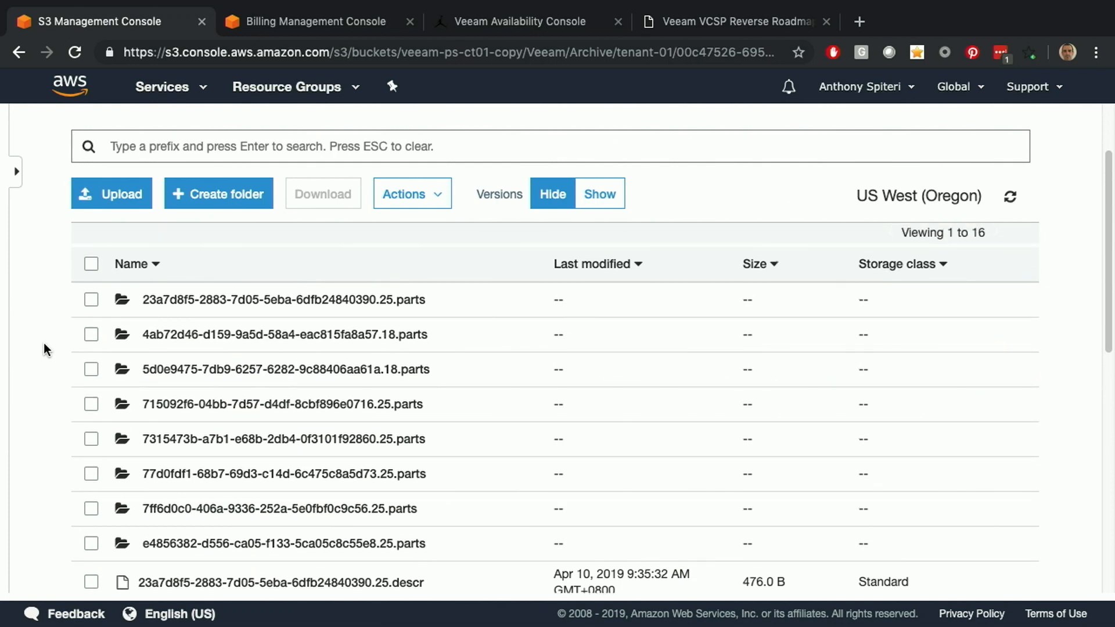
scroll(45, 350, "up", 1)
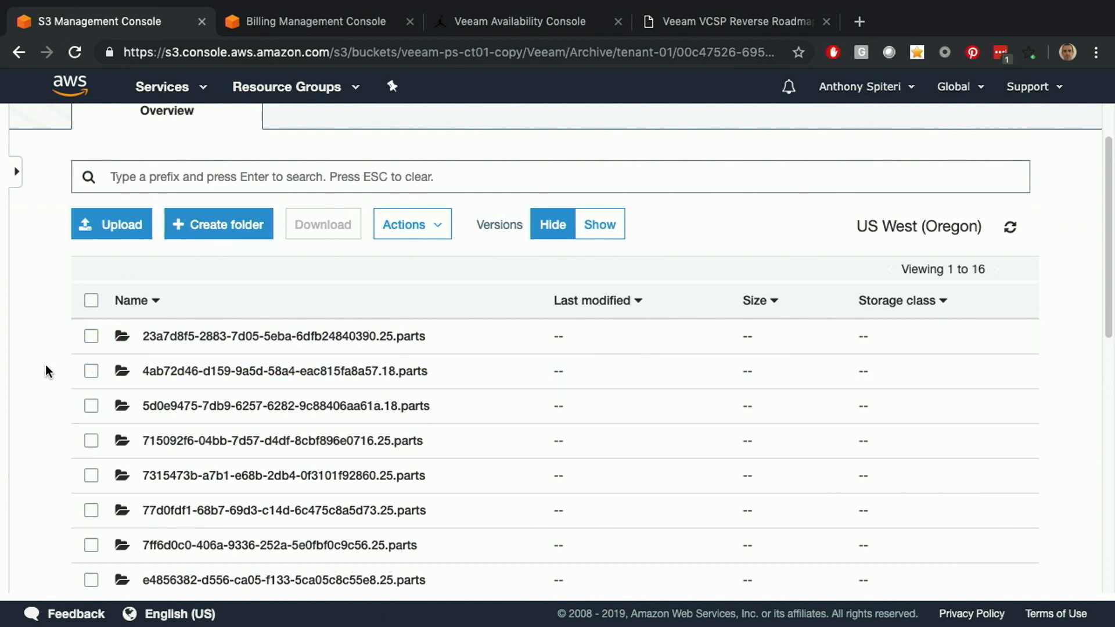
scroll(464, 348, "down", 2)
scroll(461, 348, "down", 6)
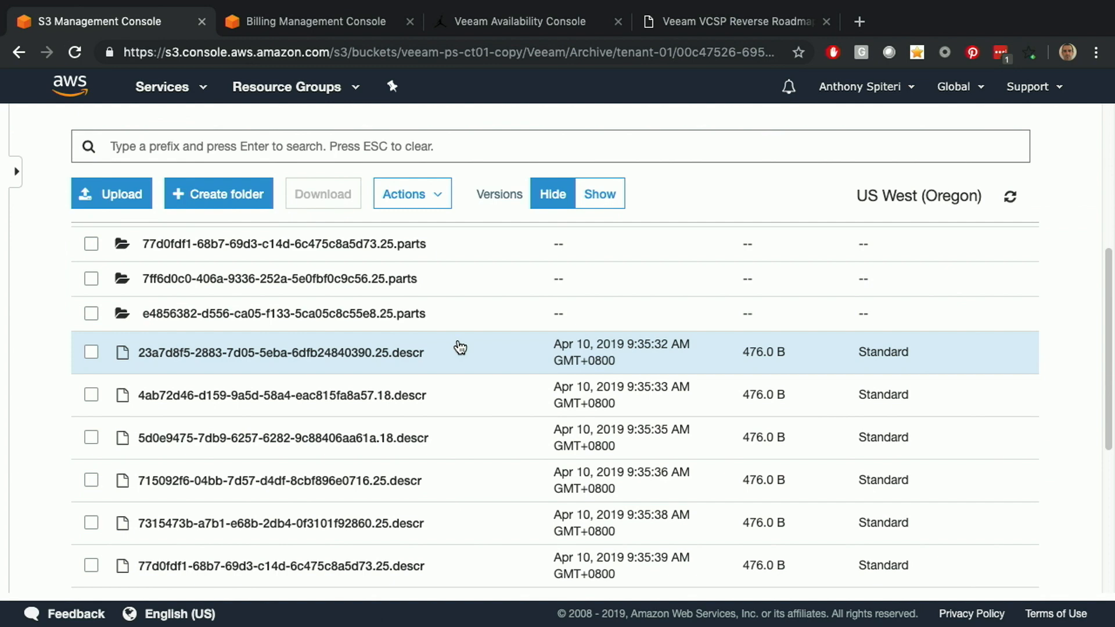
scroll(459, 347, "up", 6)
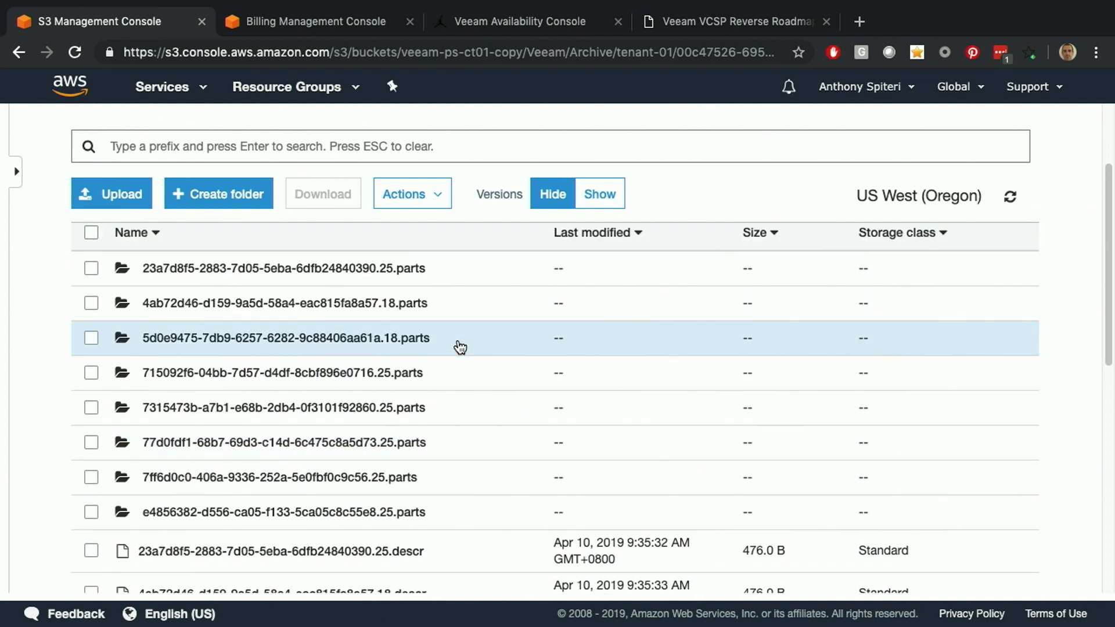
Open the 23a7d8f5-2883-7d05-5eba-6dfb24840390.25.parts folder in S3 and examine the sizes of its part files
left_click(454, 271)
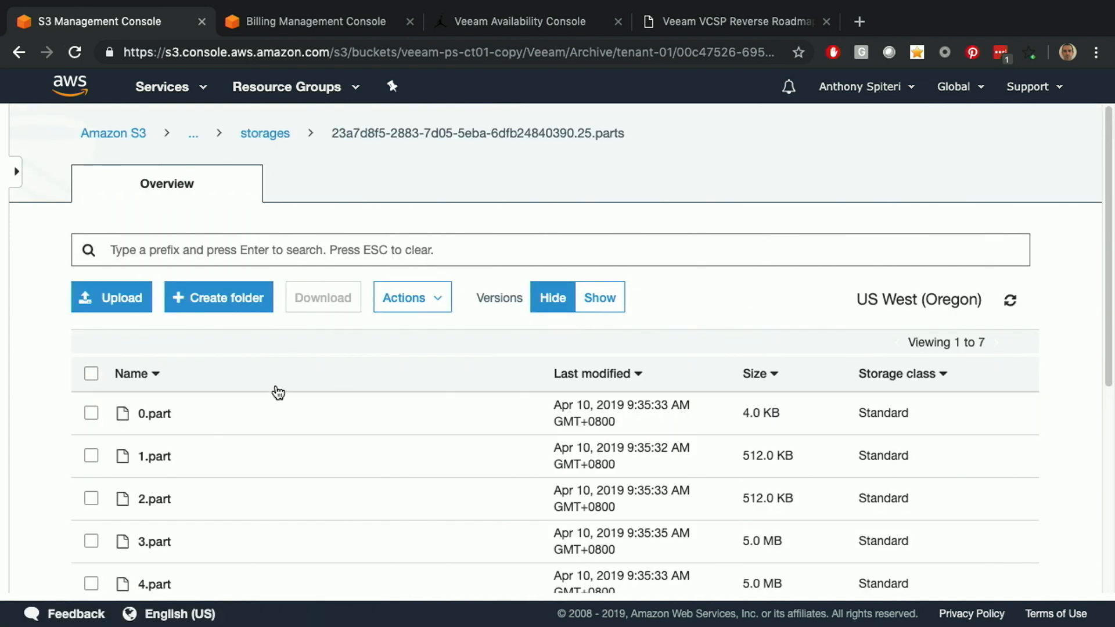
scroll(42, 411, "down", 2)
scroll(42, 412, "down", 1)
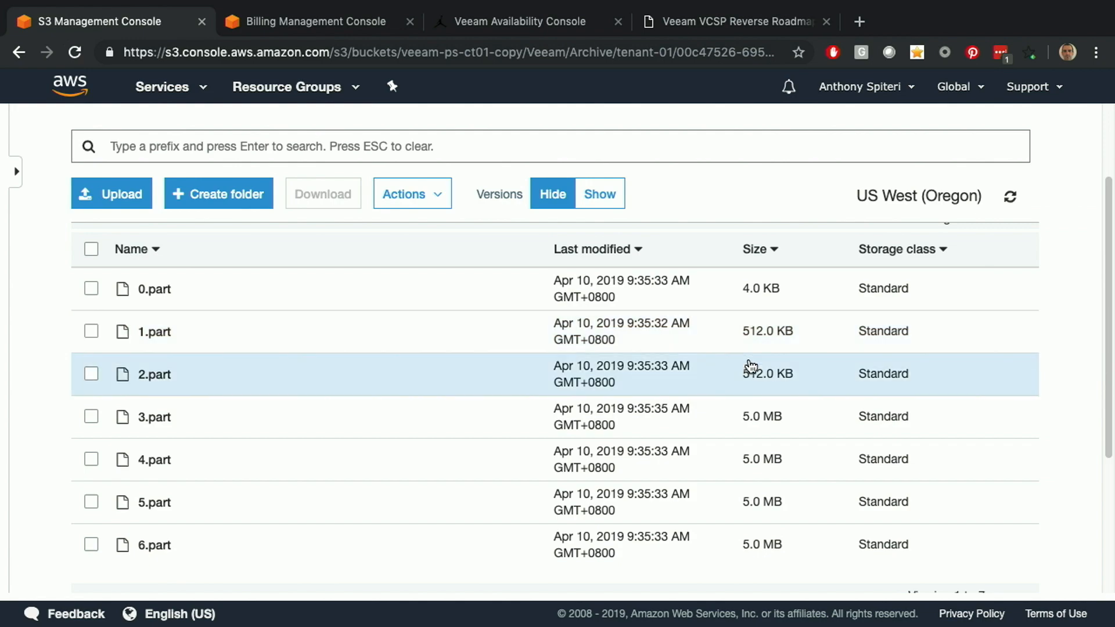
Return to the 10.0.30.142 remote session and check the PowerShell script's scale-out repository synchronization progress
key("ctrl+Left")
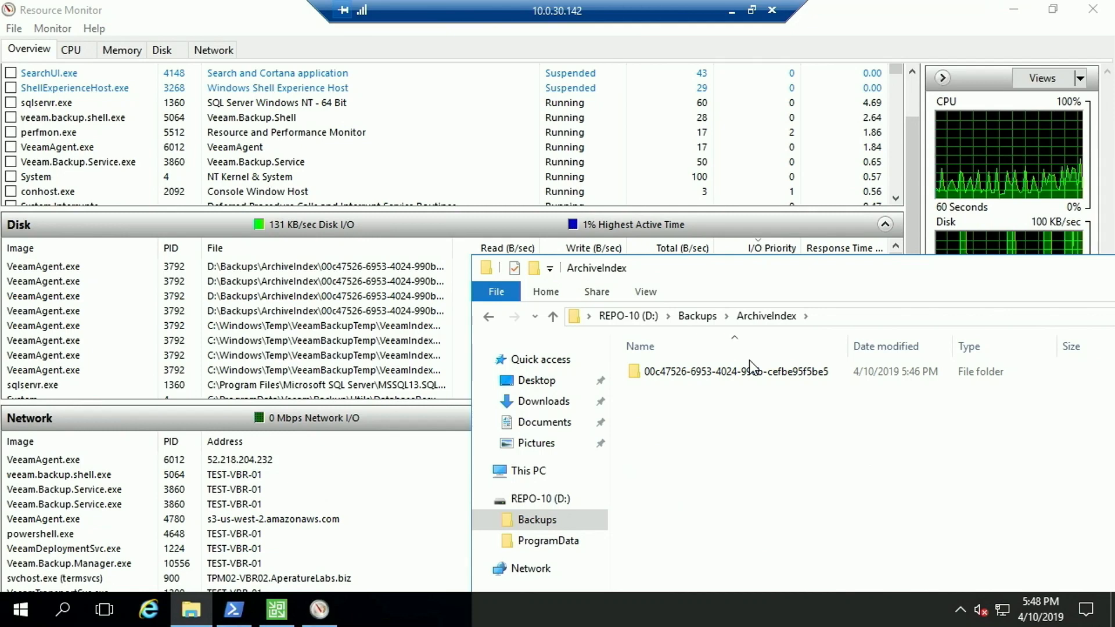
left_click(235, 611)
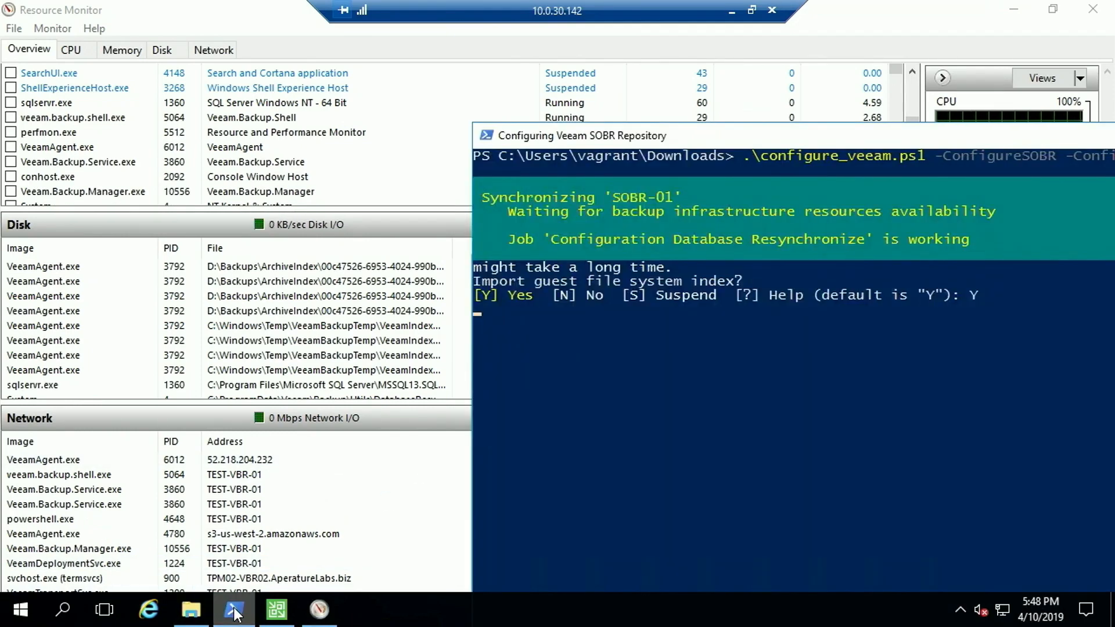